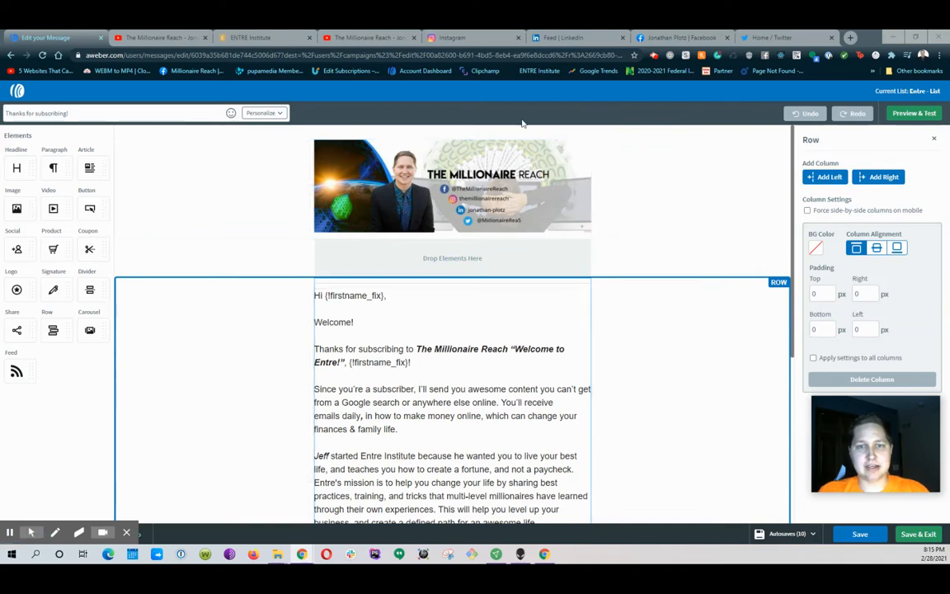
Review the subscriber welcome email from its header banner and body text down to the signature and social icons
{"action": "scroll", "coordinate": [577, 215], "scroll_direction": "down", "scroll_amount": 1}
{"action": "scroll", "coordinate": [577, 215], "scroll_direction": "down", "scroll_amount": 3}
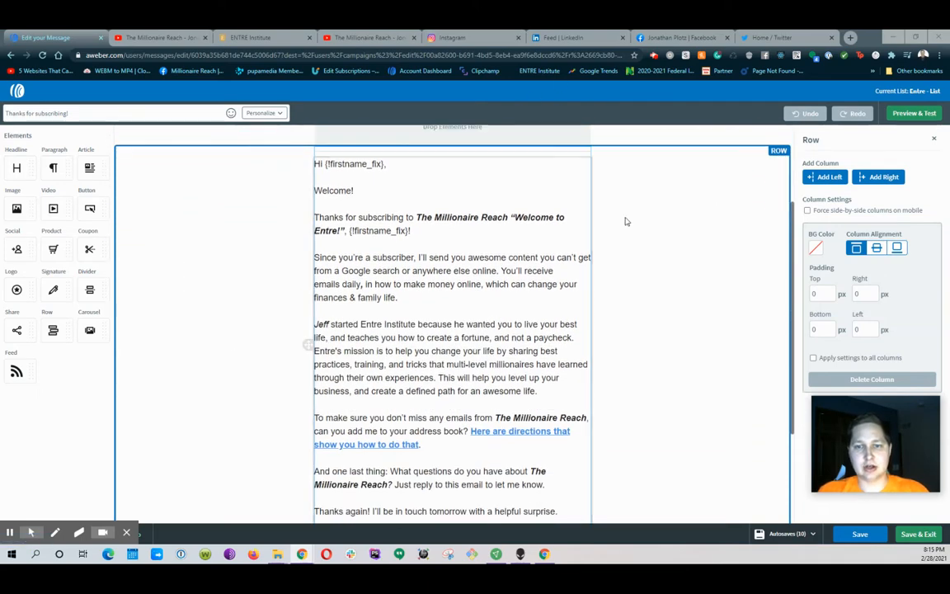
{"action": "scroll", "coordinate": [620, 250], "scroll_direction": "down", "scroll_amount": 4}
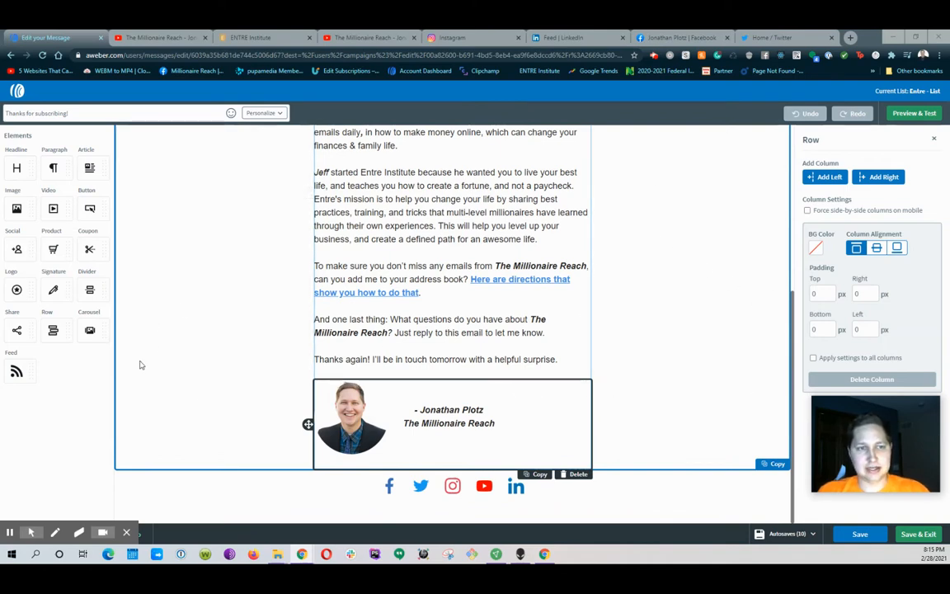
{"action": "scroll", "coordinate": [392, 345], "scroll_direction": "up", "scroll_amount": 5}
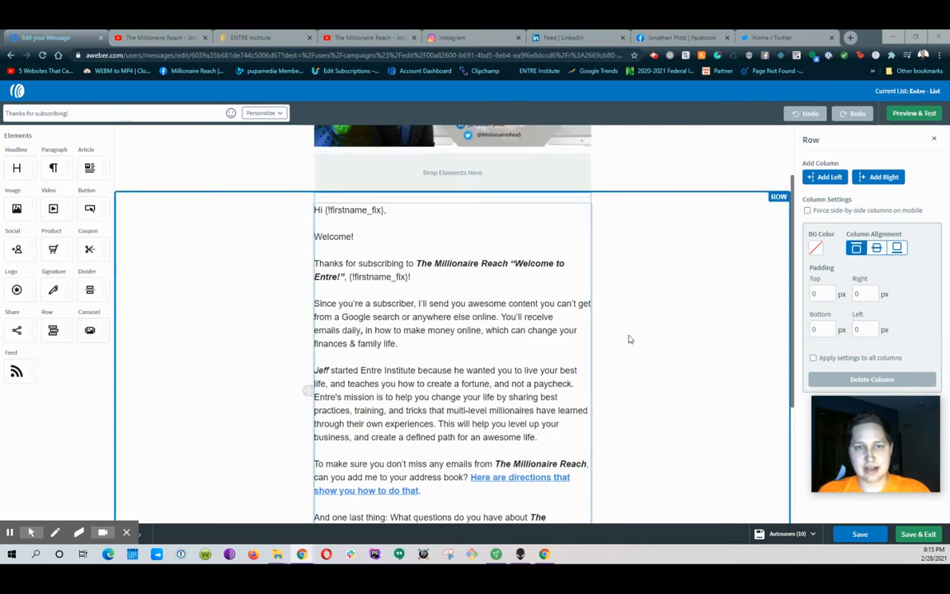
{"action": "scroll", "coordinate": [494, 316], "scroll_direction": "up", "scroll_amount": 2}
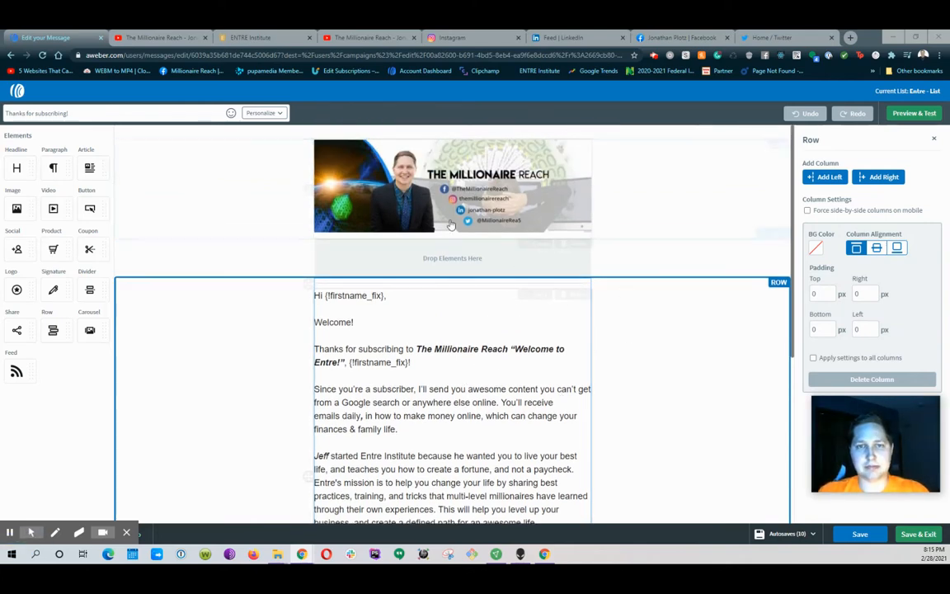
{"action": "scroll", "coordinate": [415, 227], "scroll_direction": "down", "scroll_amount": 1}
{"action": "scroll", "coordinate": [415, 227], "scroll_direction": "down", "scroll_amount": 8}
{"action": "scroll", "coordinate": [413, 234], "scroll_direction": "up", "scroll_amount": 12}
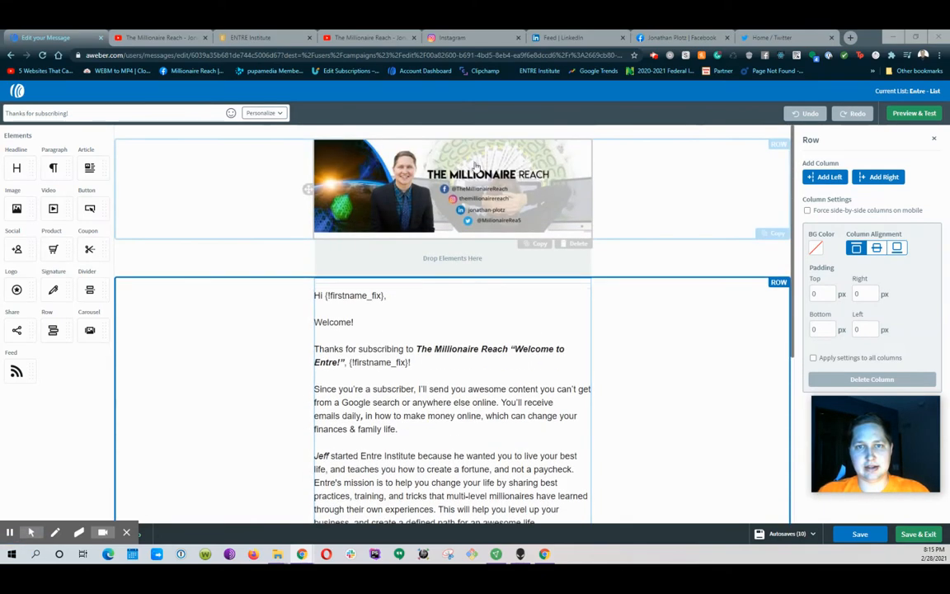
Open the Facebook account link of the social icons element below the signature
{"action": "scroll", "coordinate": [386, 313], "scroll_direction": "down", "scroll_amount": 7}
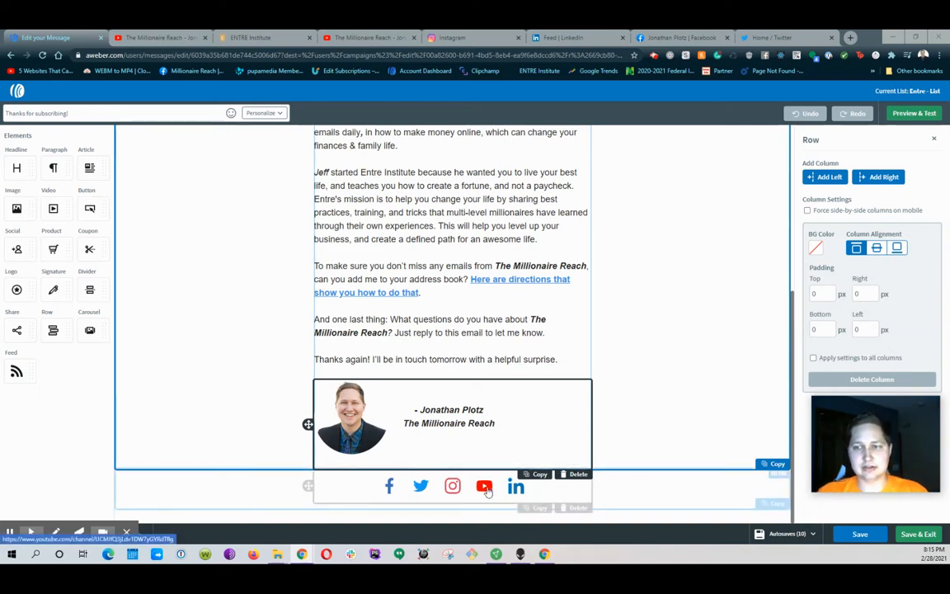
{"action": "left_click", "coordinate": [388, 486]}
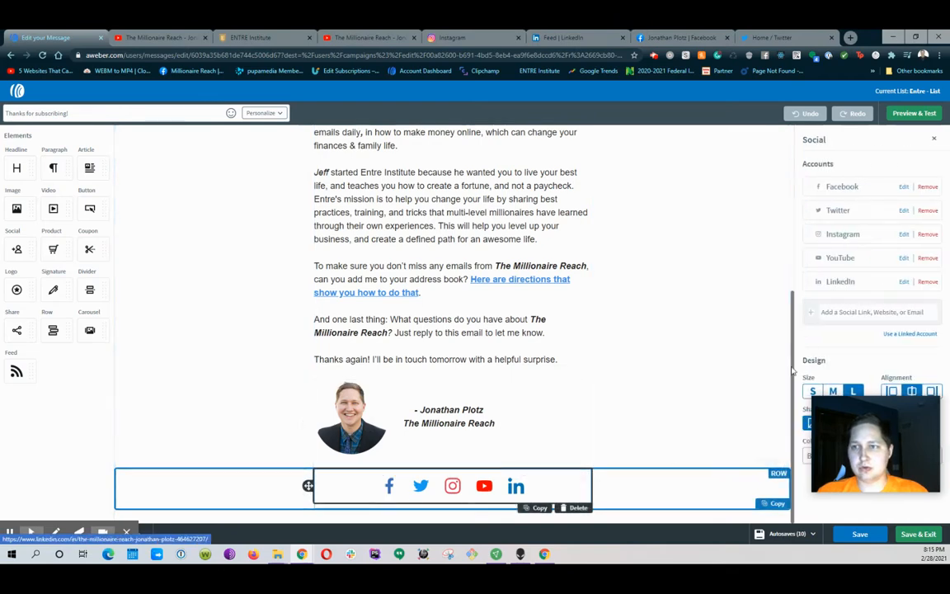
{"action": "left_click", "coordinate": [904, 186]}
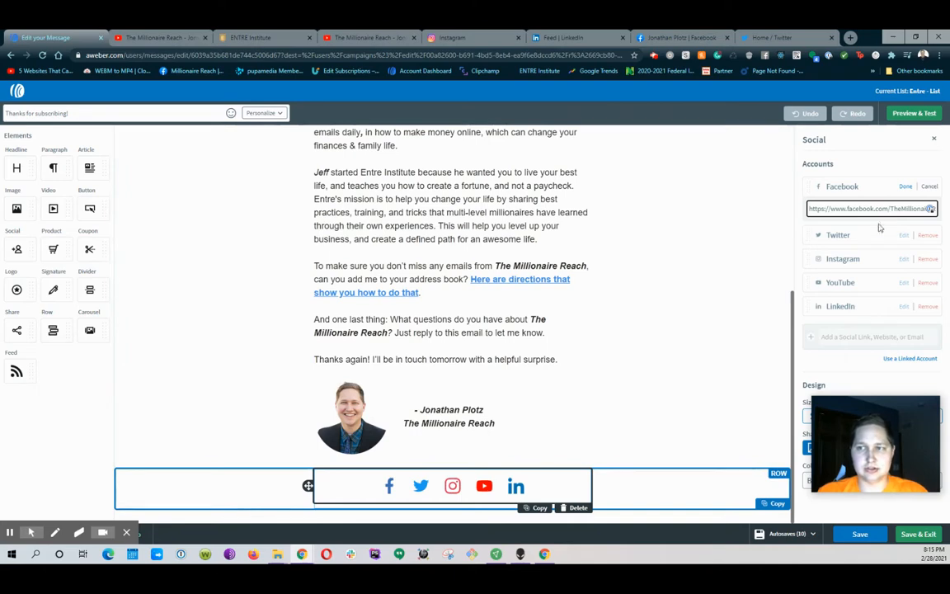
{"action": "left_click", "coordinate": [715, 397]}
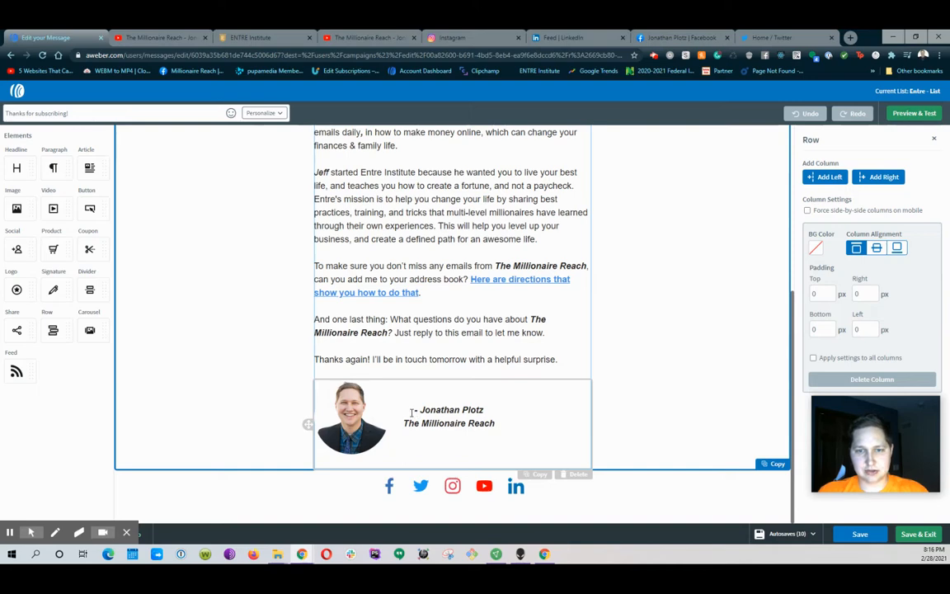
Inspect the signature's two text lines in DevTools, placing its window above the signature and widening the element tree
{"action": "left_click_drag", "start_coordinate": [413, 409], "coordinate": [503, 426]}
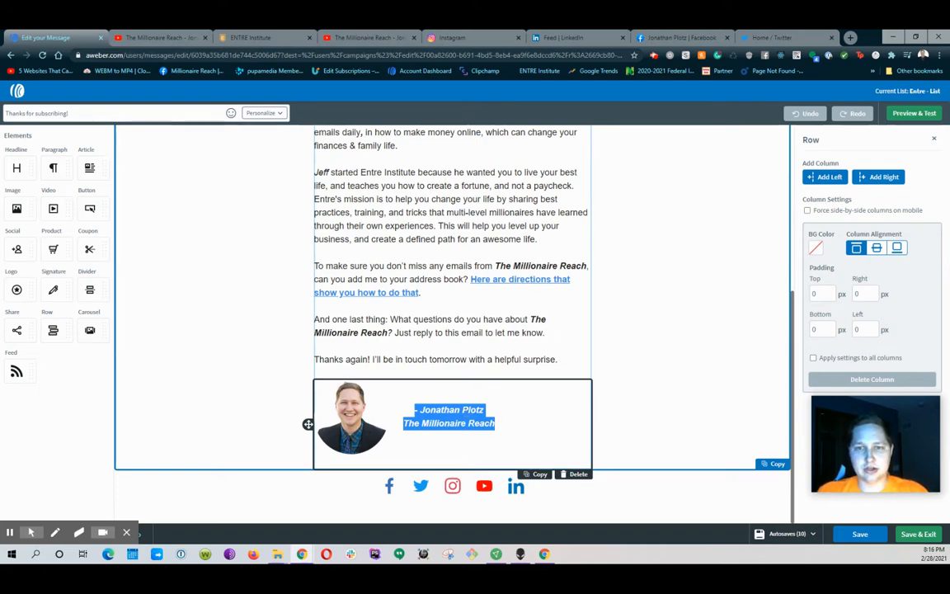
{"action": "right_click", "coordinate": [465, 412]}
{"action": "left_click", "coordinate": [489, 407]}
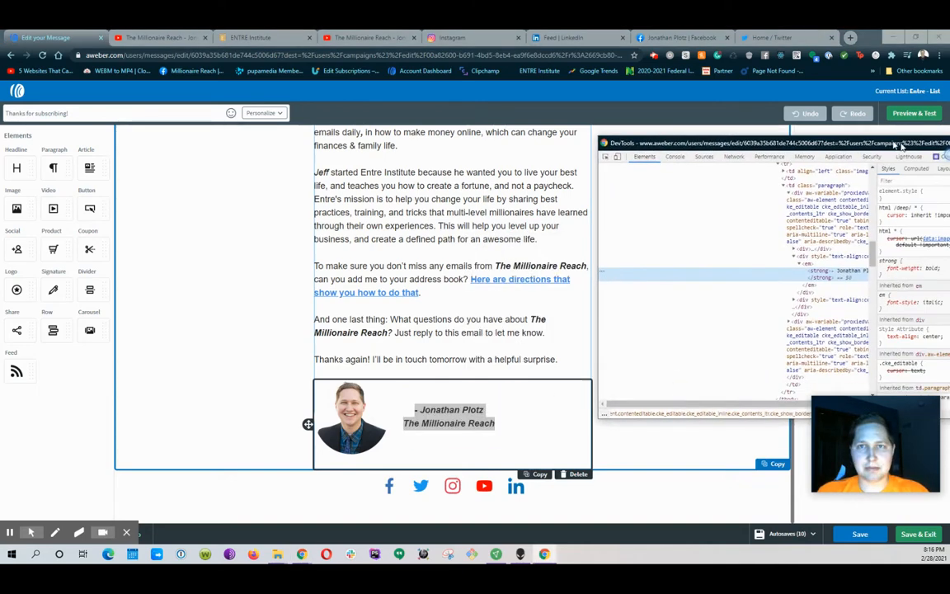
{"action": "left_click_drag", "start_coordinate": [901, 145], "coordinate": [462, 45]}
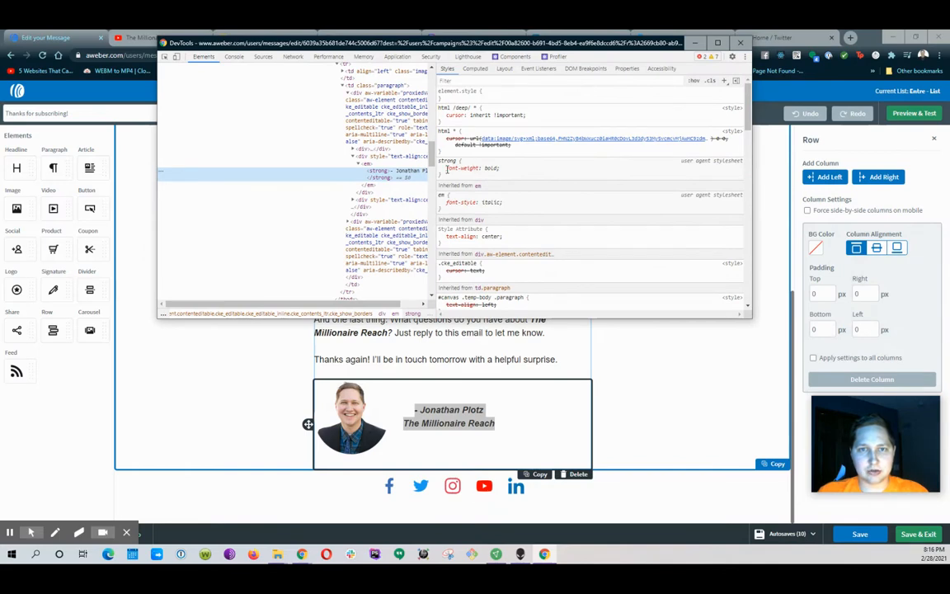
{"action": "left_click_drag", "start_coordinate": [435, 174], "coordinate": [619, 193]}
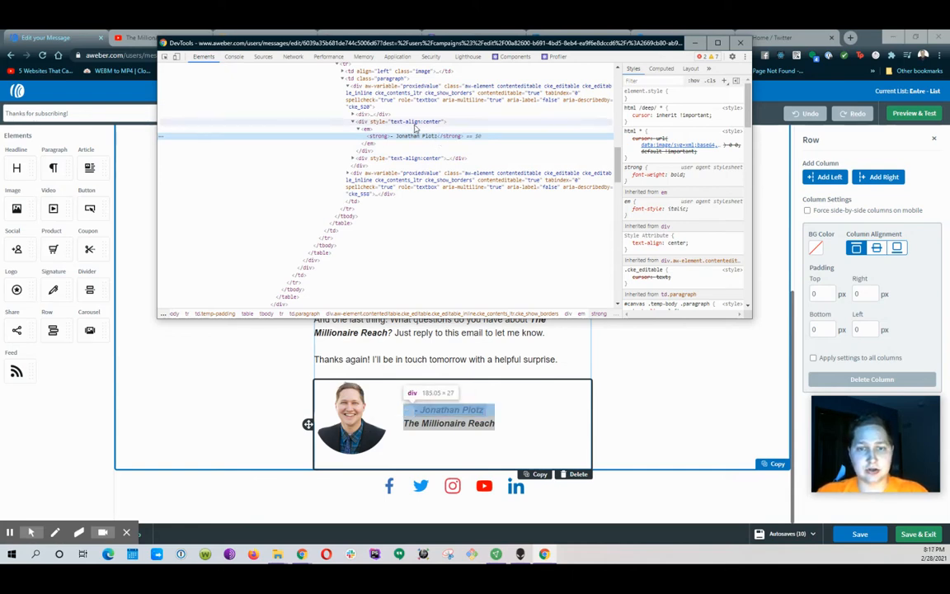
Add the inline style color: red to the centered div that holds the signature's name line
{"action": "left_click", "coordinate": [385, 122]}
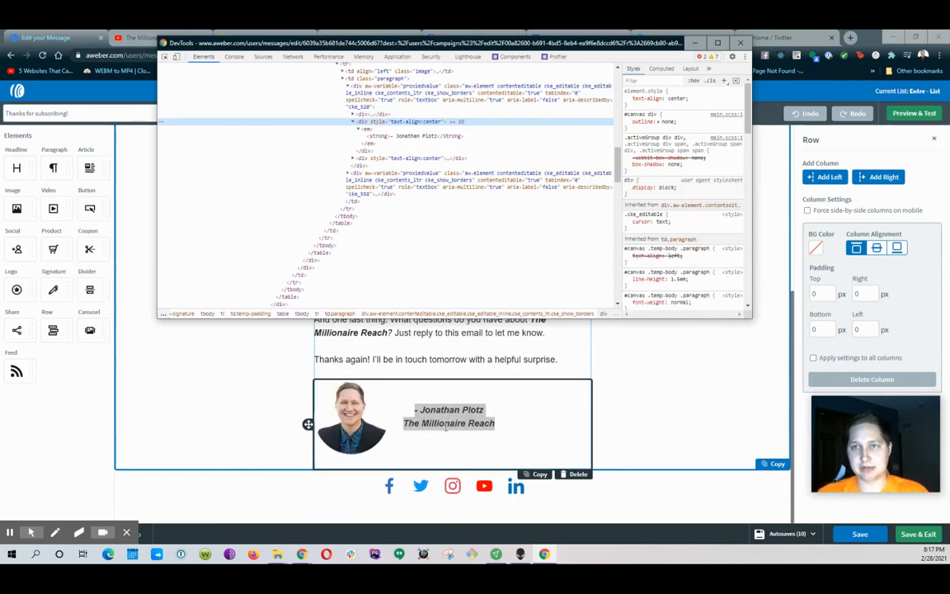
{"action": "left_click", "coordinate": [694, 103]}
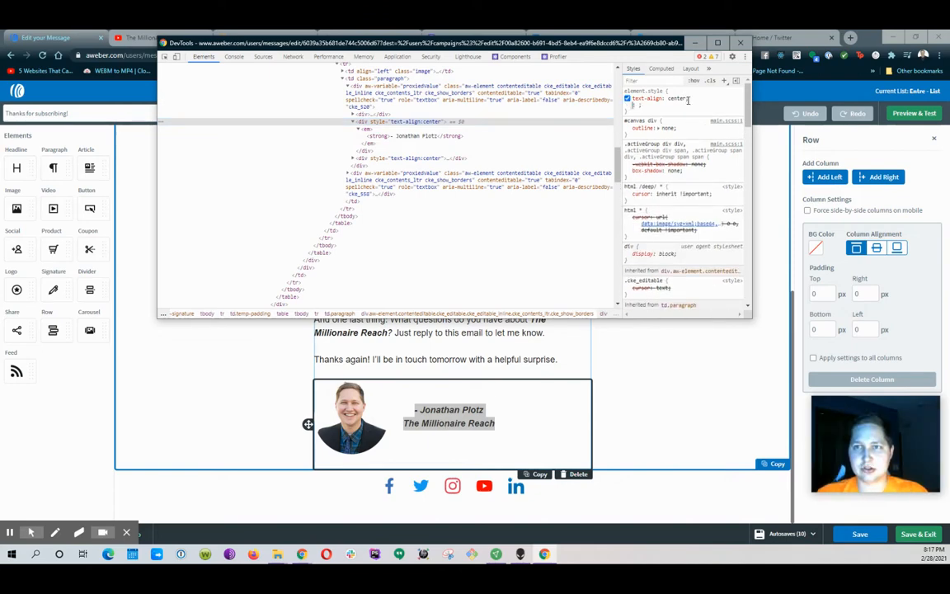
{"action": "type", "text": "color: "}
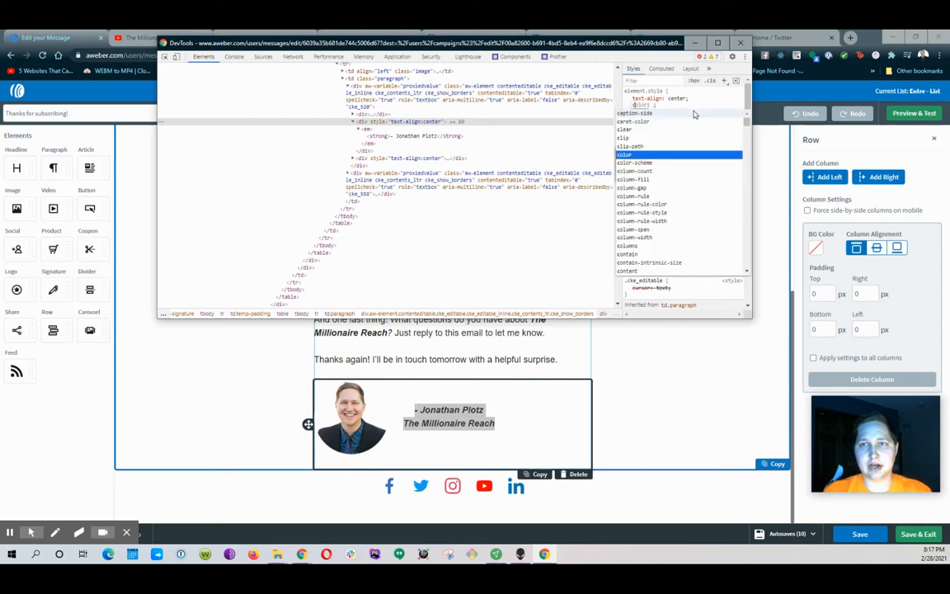
{"action": "type", "text": "red;"}
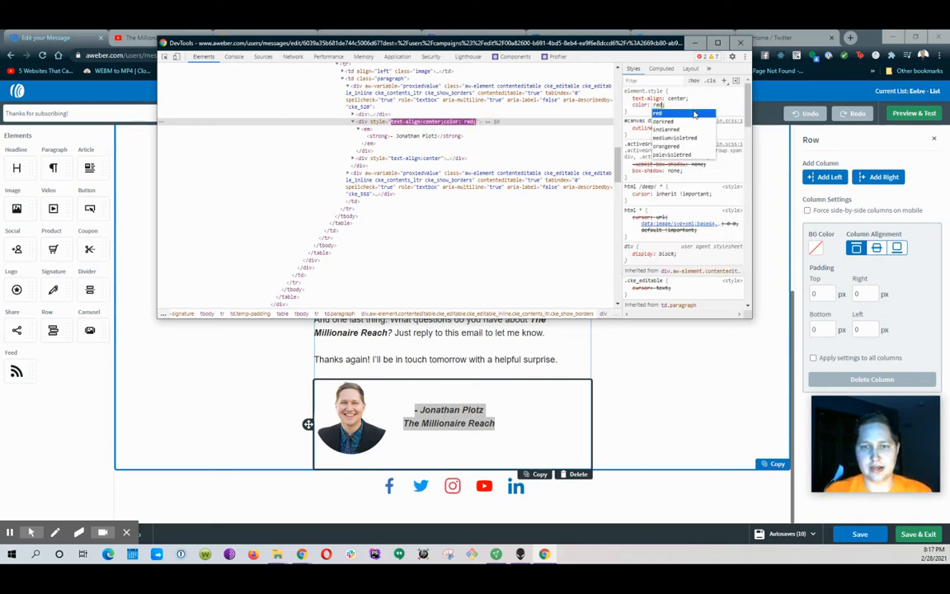
{"action": "key", "text": "Return"}
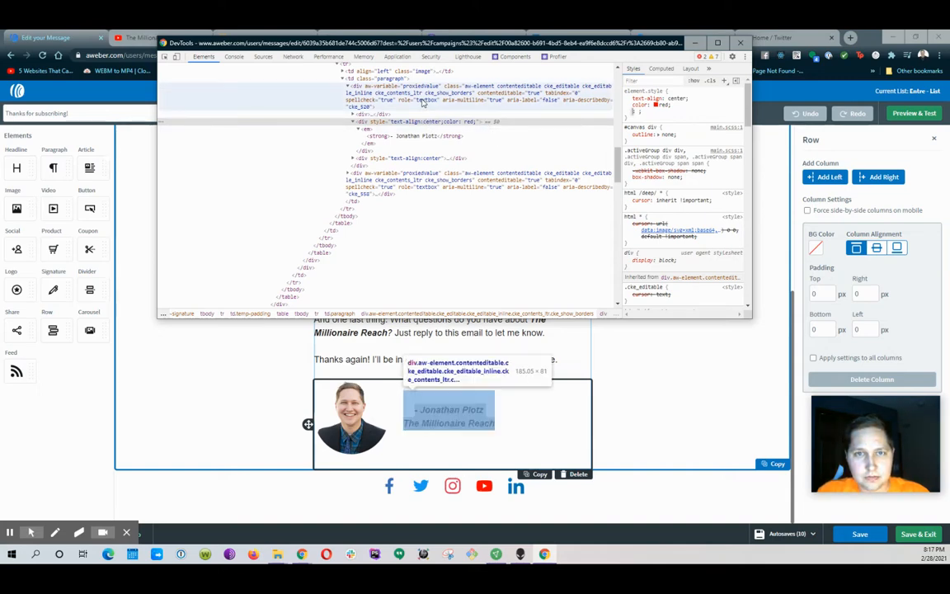
Add the inline style color: red to the parent contenteditable div that wraps the signature text
{"action": "left_click", "coordinate": [423, 100]}
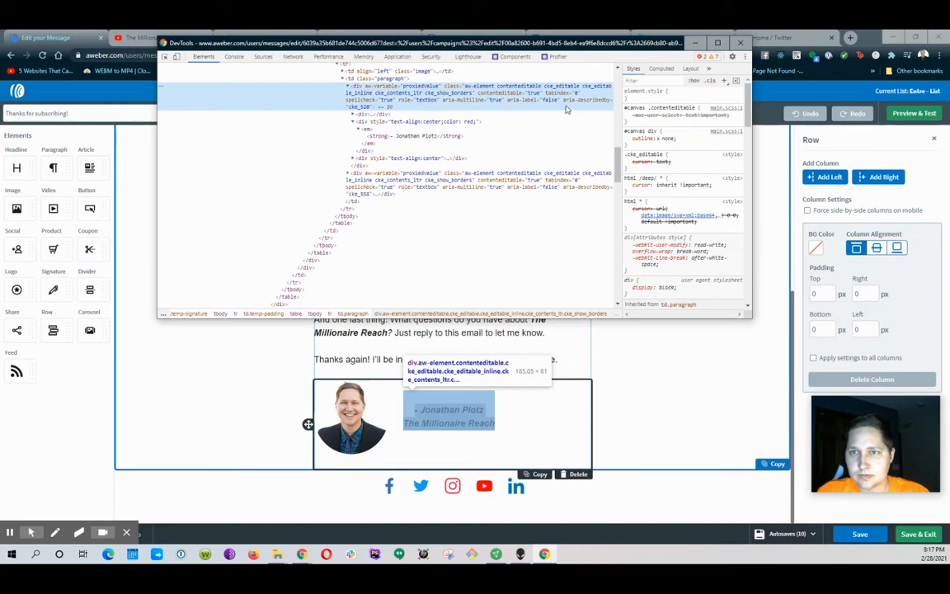
{"action": "left_click", "coordinate": [682, 93]}
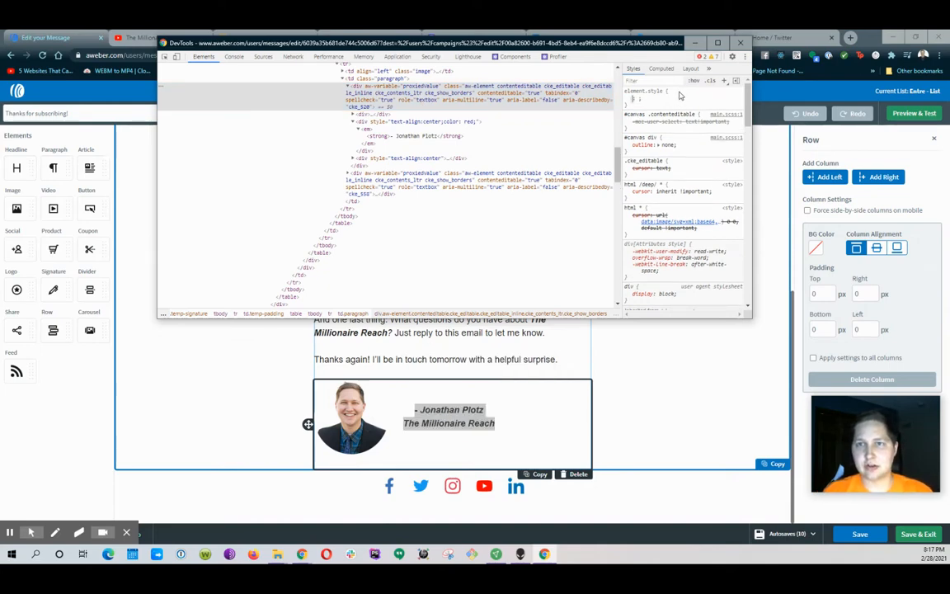
{"action": "type", "text": "color: red;"}
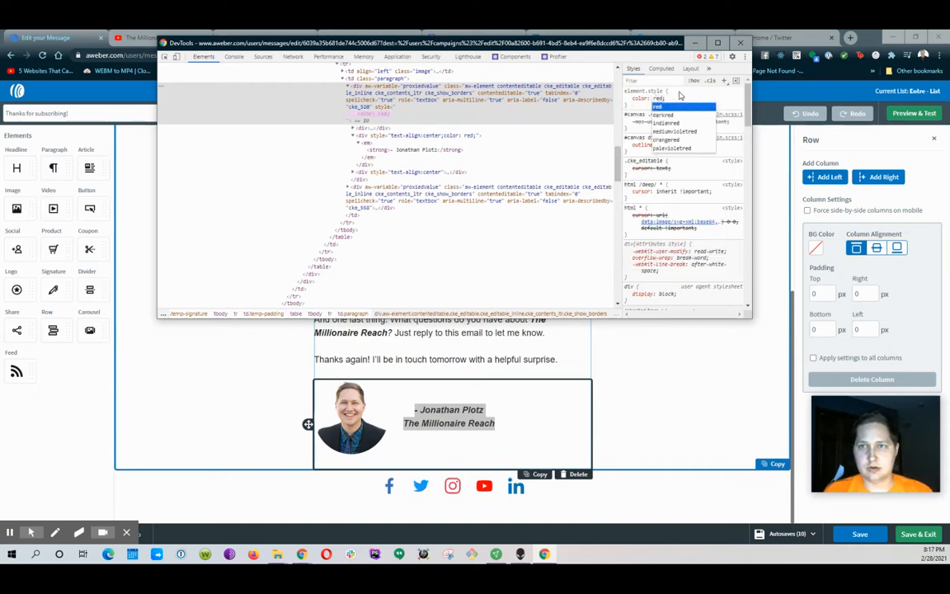
{"action": "key", "text": "Return"}
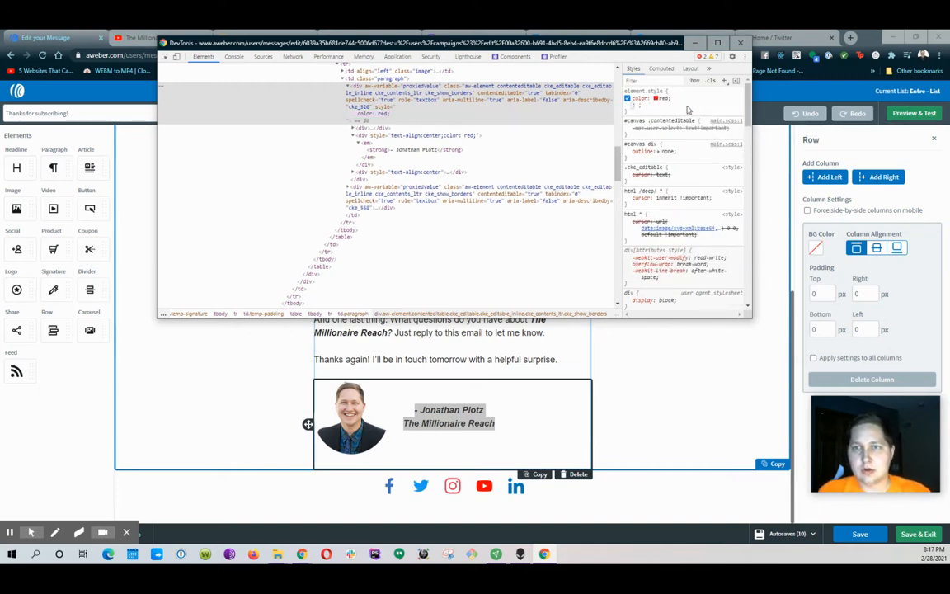
{"action": "left_click", "coordinate": [687, 106]}
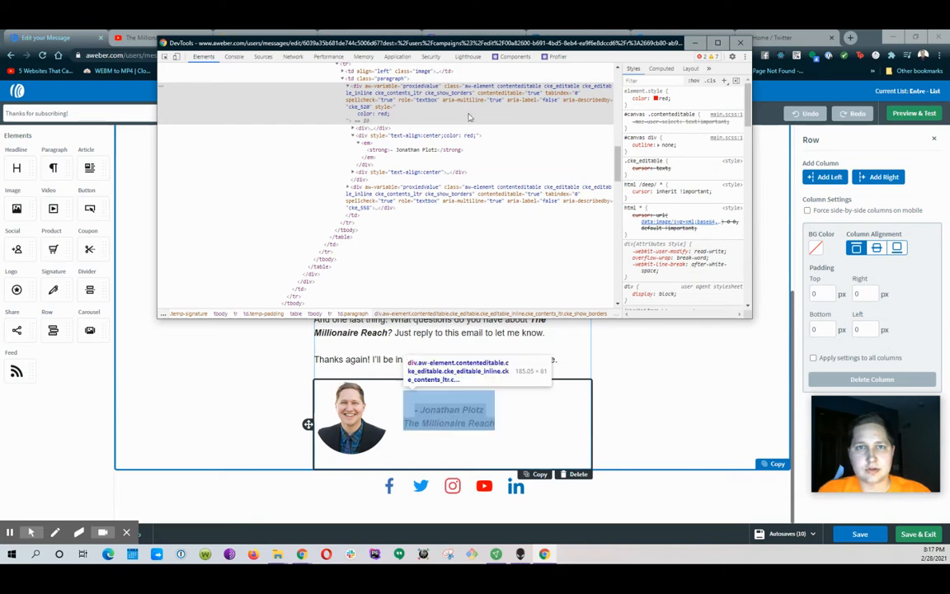
Add the inline style color: red to the td element with class "paragraph" around the signature text
{"action": "left_click", "coordinate": [391, 79]}
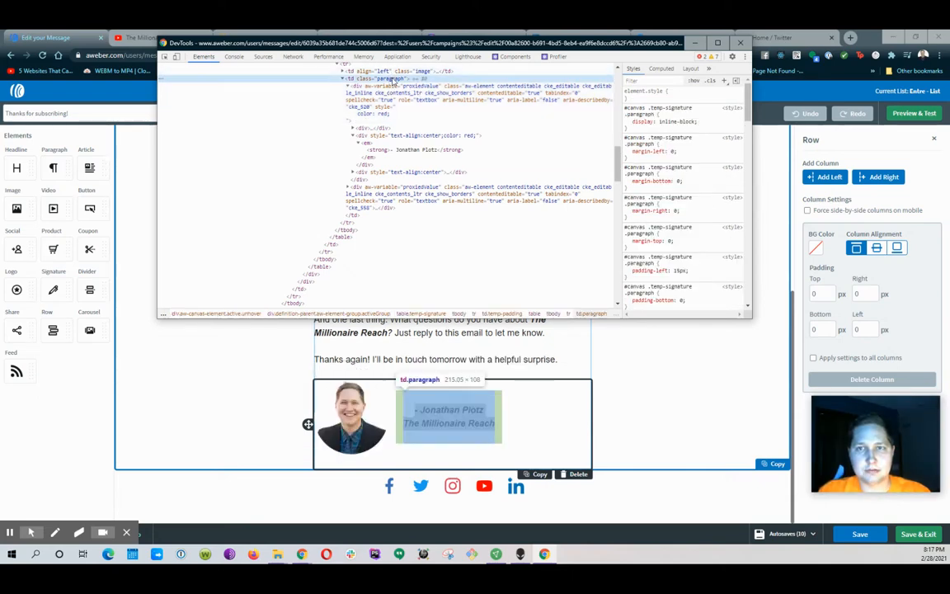
{"action": "left_click", "coordinate": [682, 100]}
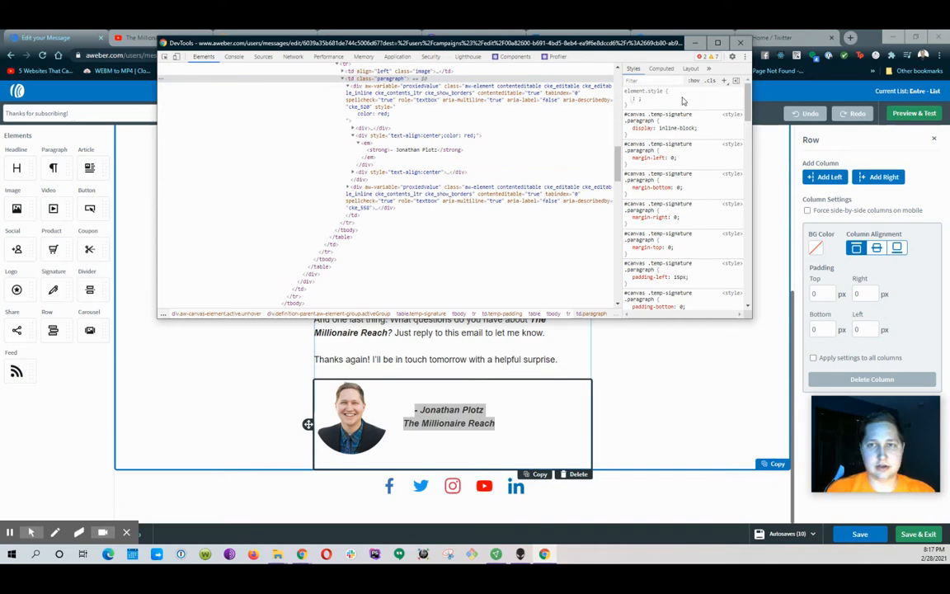
{"action": "type", "text": "color:red;"}
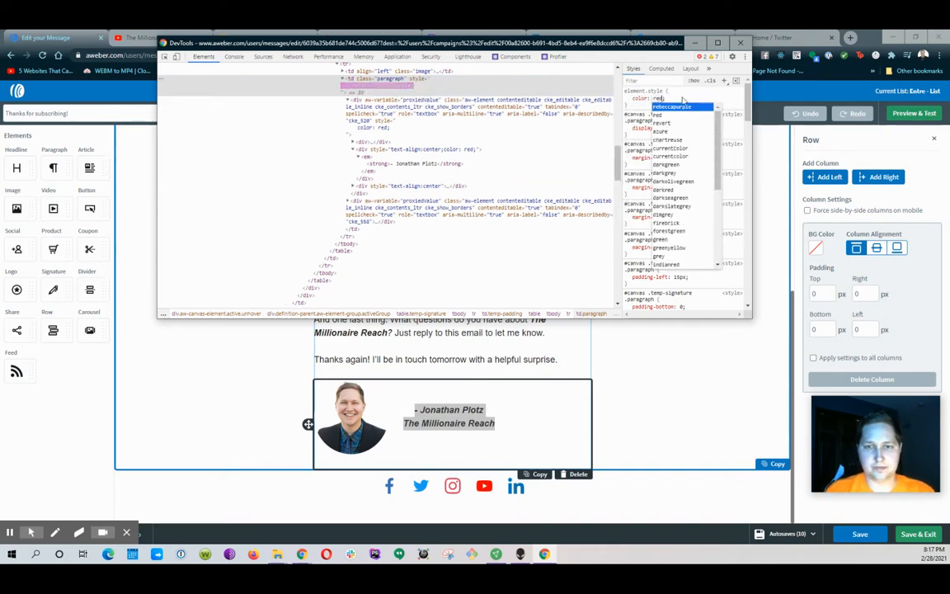
{"action": "key", "text": "Return"}
{"action": "left_click", "coordinate": [683, 101]}
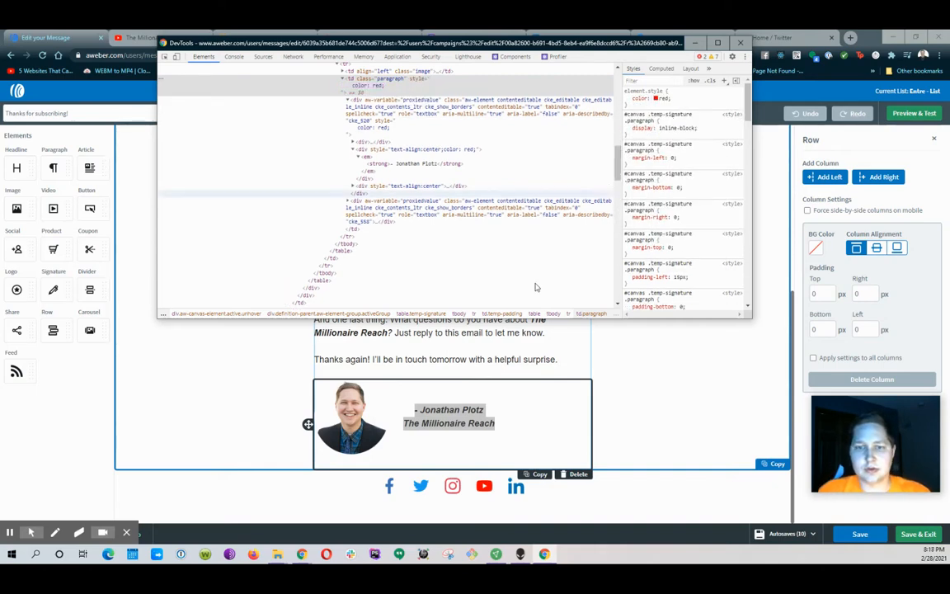
Append !important to the red color declaration in the inline style of the "paragraph" td
{"action": "scroll", "coordinate": [410, 154], "scroll_direction": "up", "scroll_amount": 1}
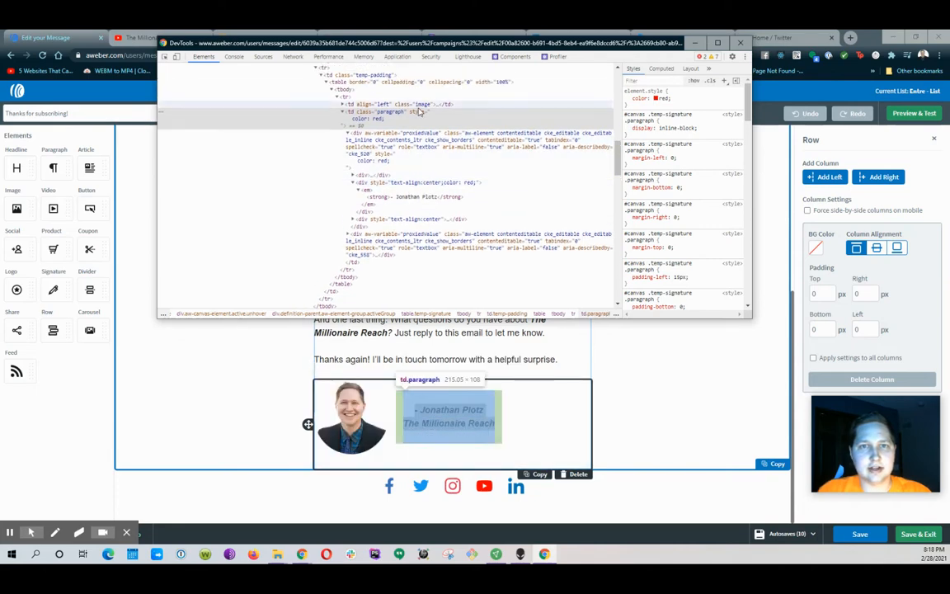
{"action": "left_click", "coordinate": [662, 98]}
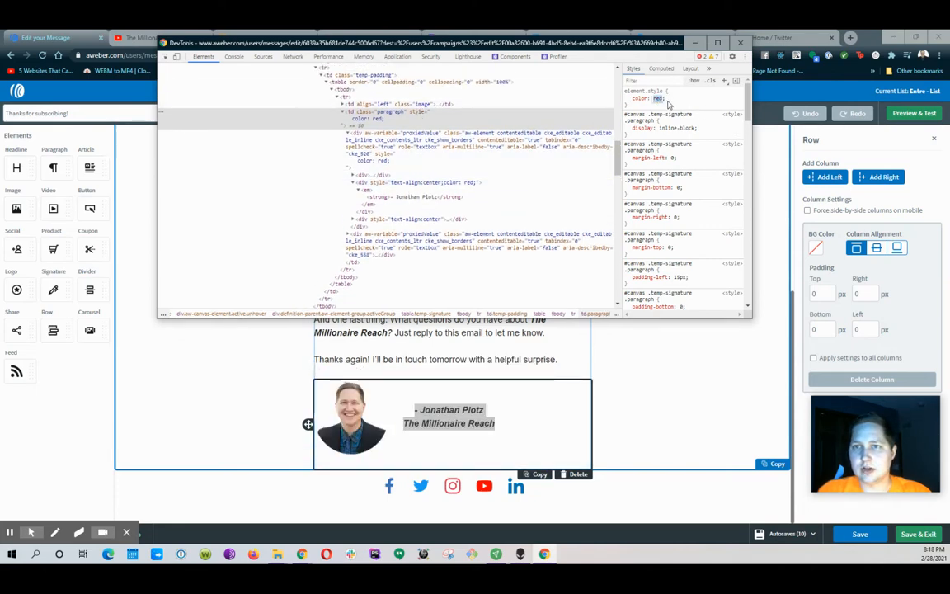
{"action": "type", "text": "!"}
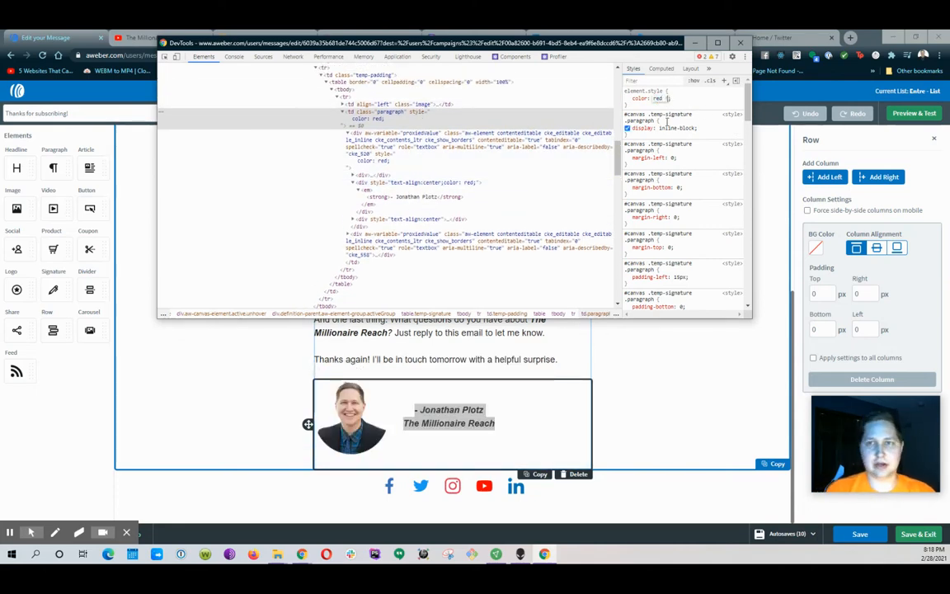
{"action": "type", "text": "impor"}
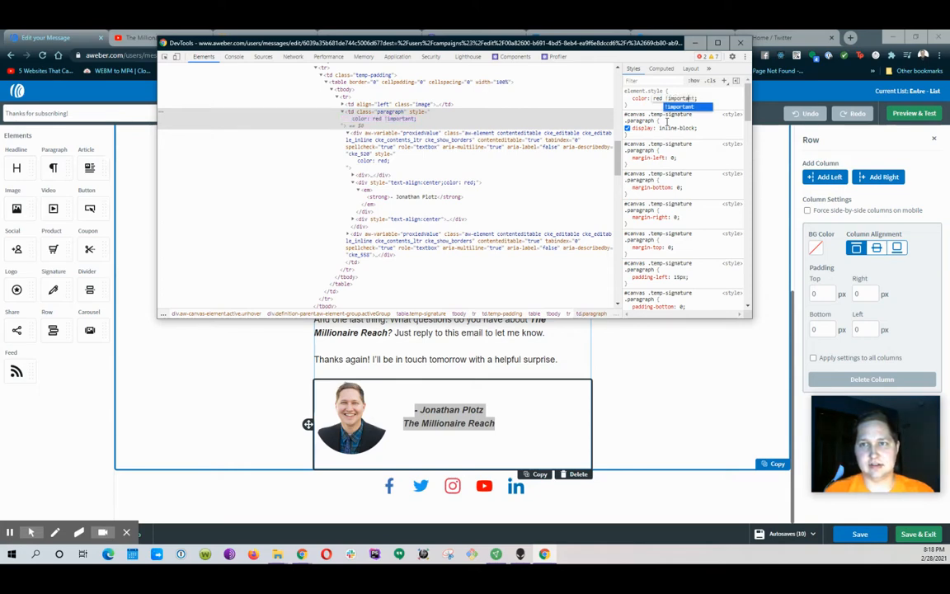
{"action": "key", "text": "Return"}
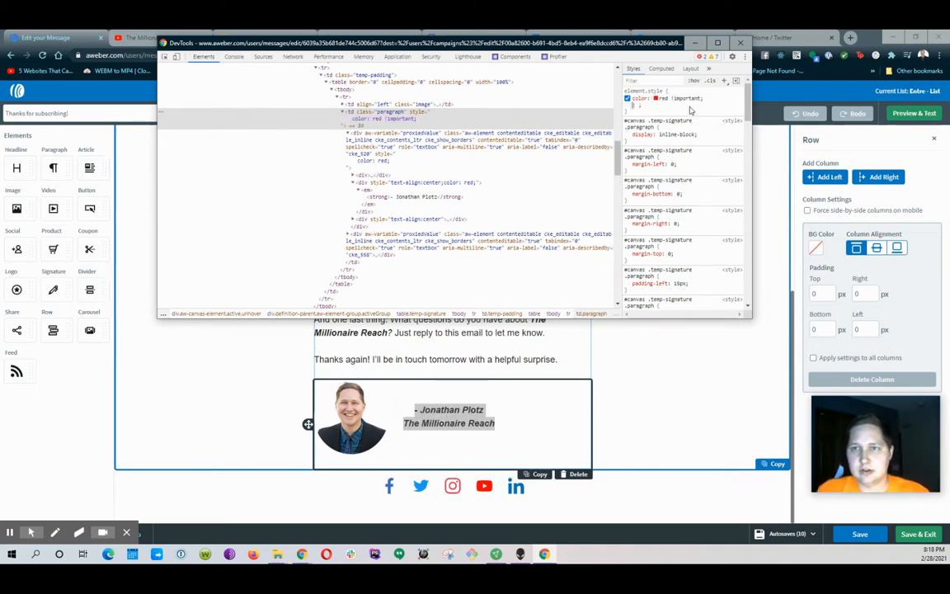
Return to the email canvas and check the color of the signature's name and company lines
{"action": "left_click", "coordinate": [447, 426]}
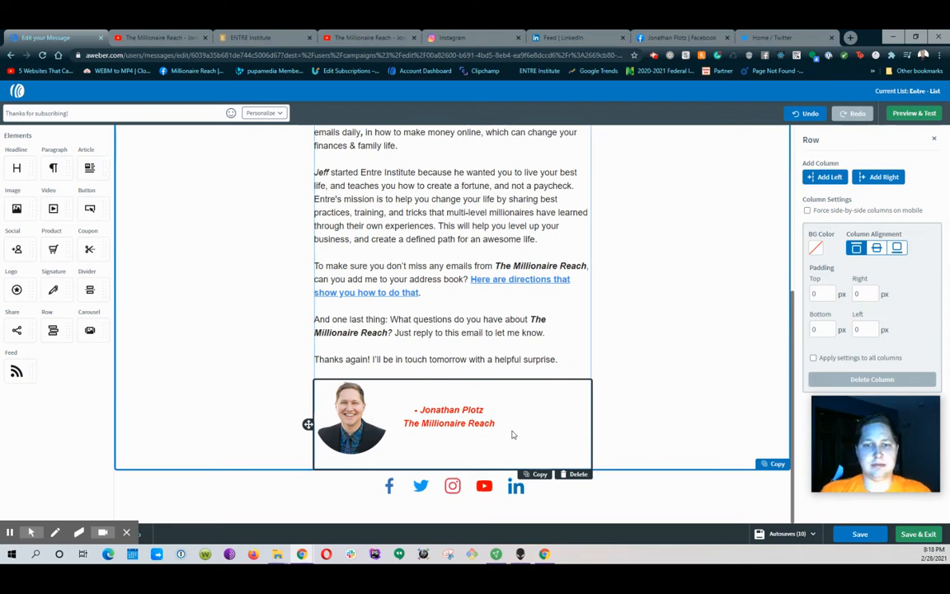
{"action": "mouse_move", "coordinate": [413, 409]}
{"action": "left_mouse_down"}
{"action": "mouse_move", "coordinate": [420, 423]}
{"action": "mouse_move", "coordinate": [509, 426]}
{"action": "left_mouse_up"}
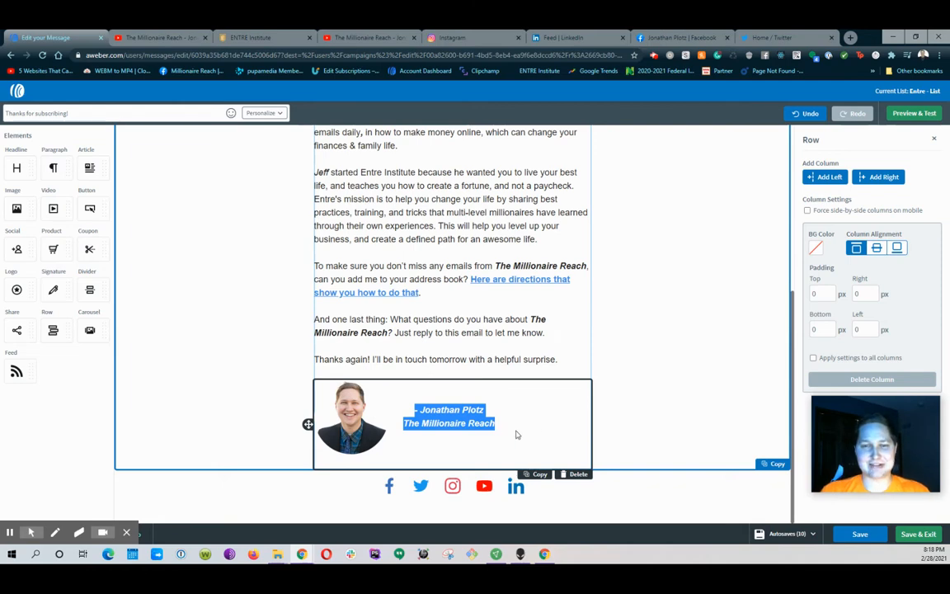
{"action": "left_click", "coordinate": [517, 426]}
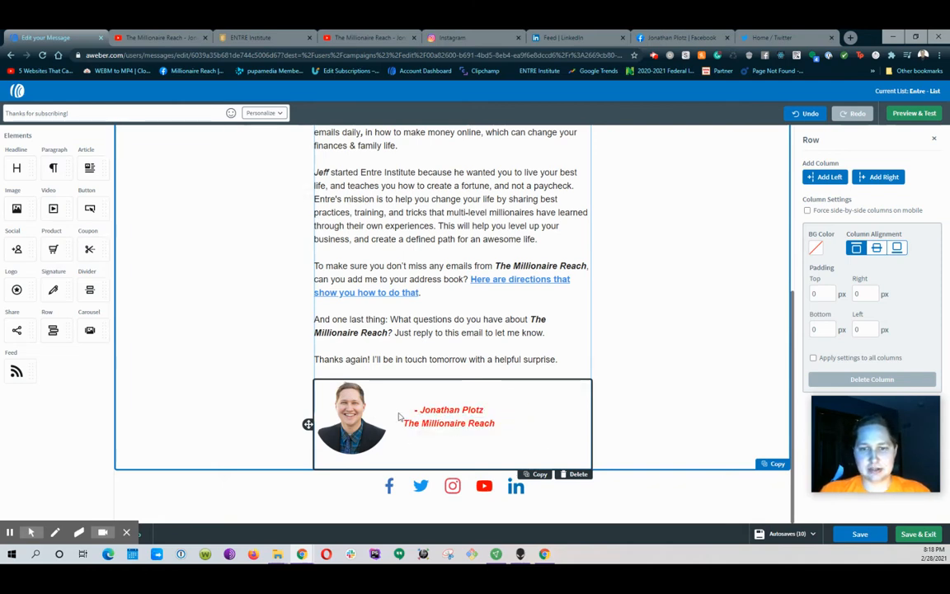
Inspect the signature's name line and set the inline color of the surrounding contenteditable div to blue
{"action": "right_click", "coordinate": [459, 410]}
{"action": "left_click", "coordinate": [483, 400]}
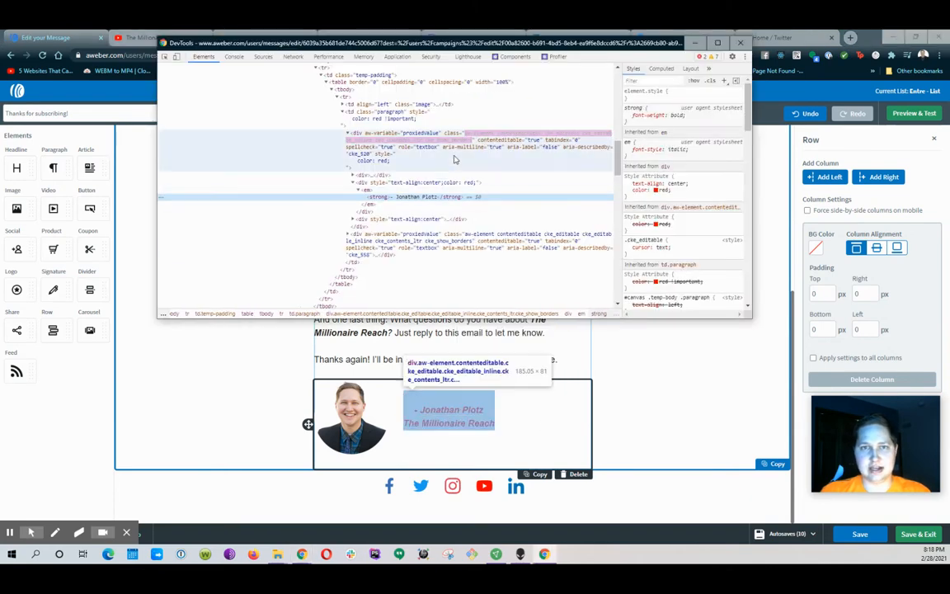
{"action": "scroll", "coordinate": [441, 130], "scroll_direction": "up", "scroll_amount": 2}
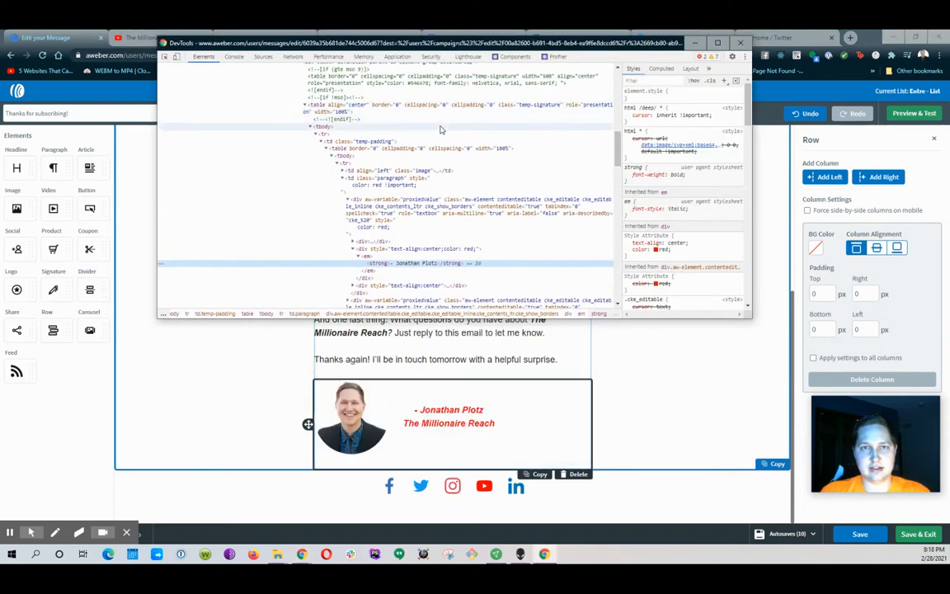
{"action": "scroll", "coordinate": [429, 136], "scroll_direction": "down", "scroll_amount": 2}
{"action": "left_click", "coordinate": [416, 147]}
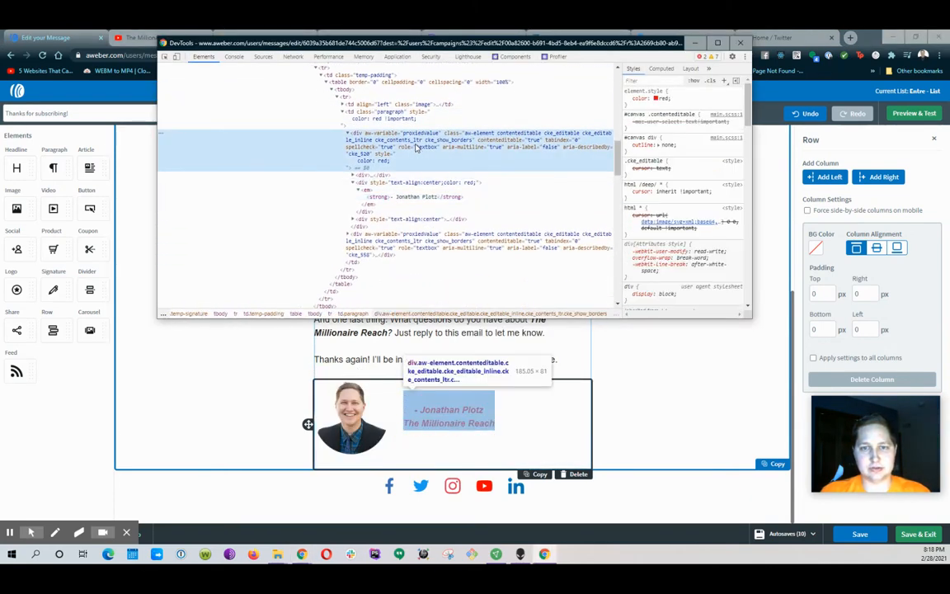
{"action": "left_click", "coordinate": [658, 98]}
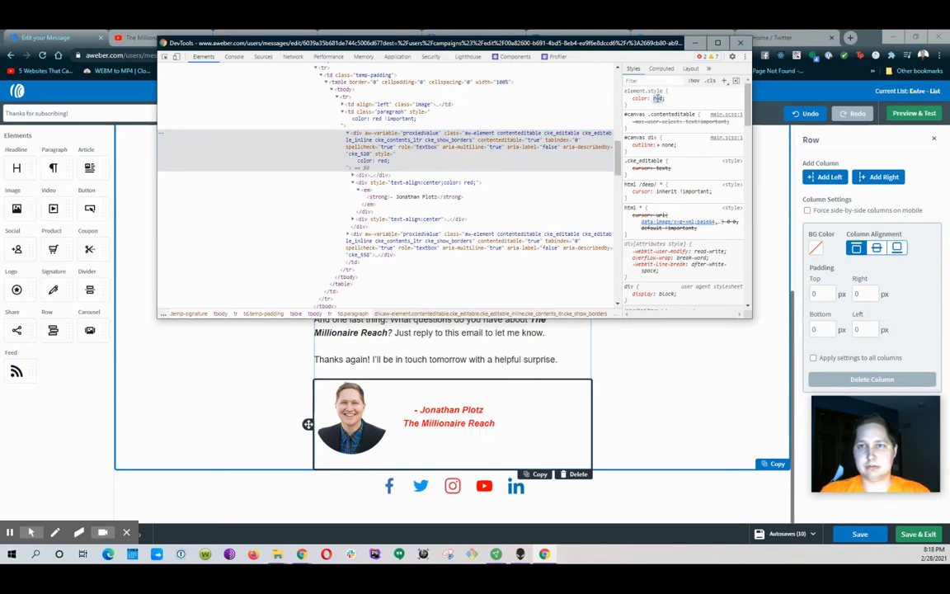
{"action": "type", "text": "blue"}
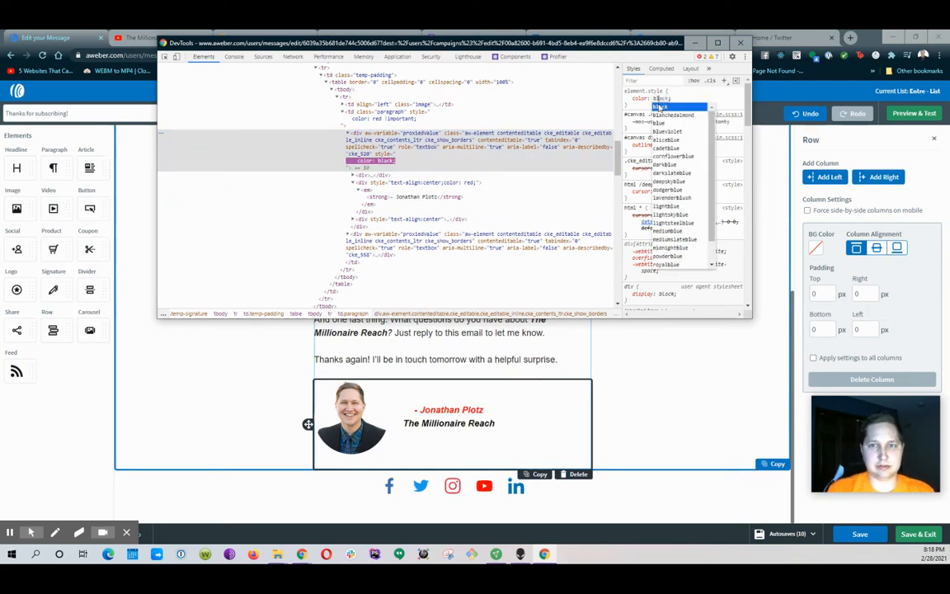
{"action": "key", "text": "Return"}
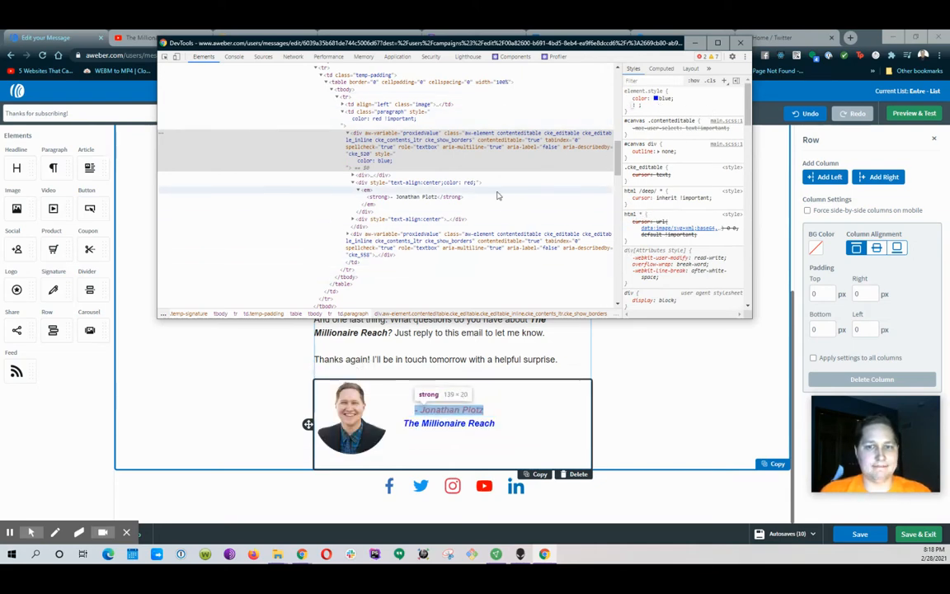
Set the inline color of the text-align:center div that wraps the signature's name line to pink
{"action": "left_click", "coordinate": [429, 198]}
{"action": "left_click", "coordinate": [425, 182]}
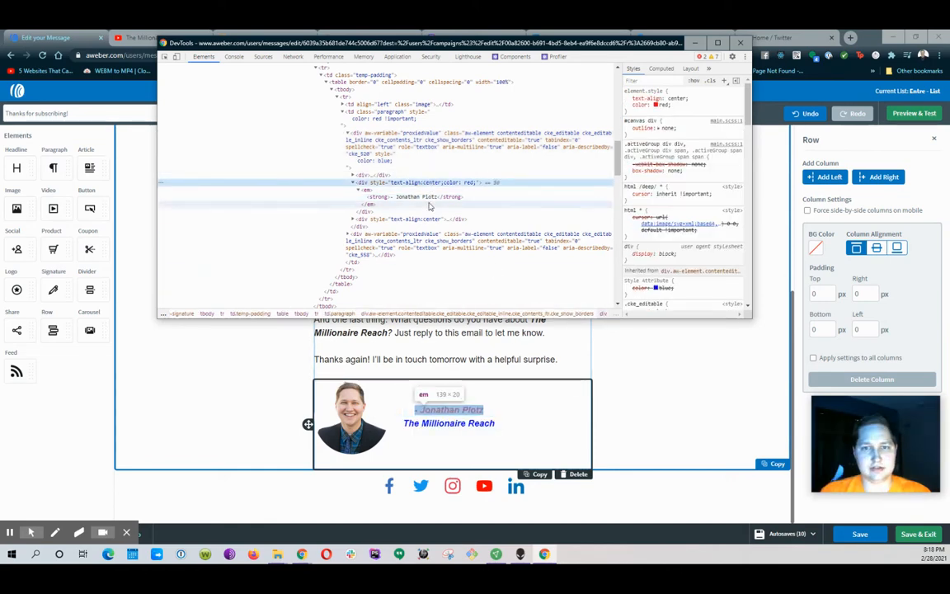
{"action": "left_click", "coordinate": [665, 105]}
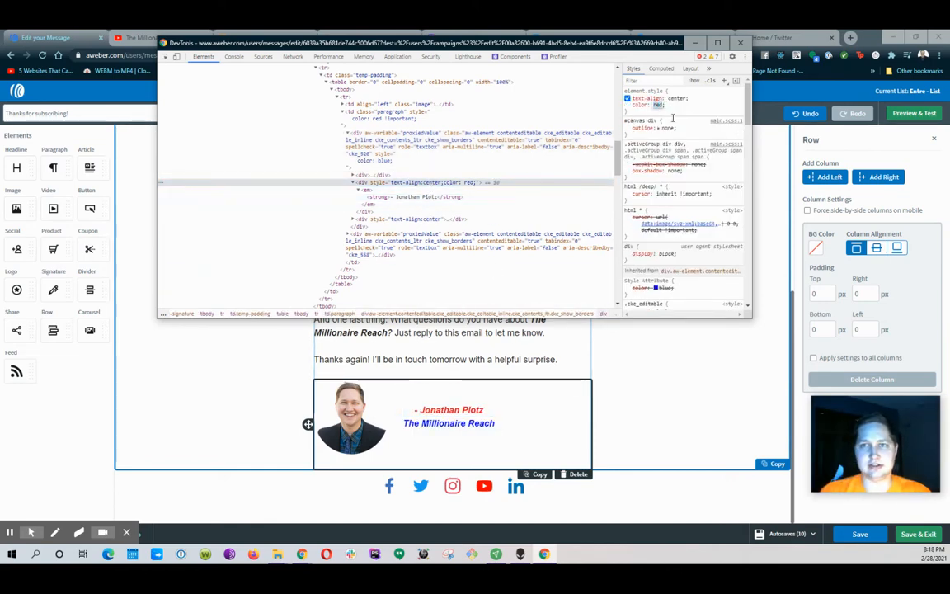
{"action": "type", "text": "pink"}
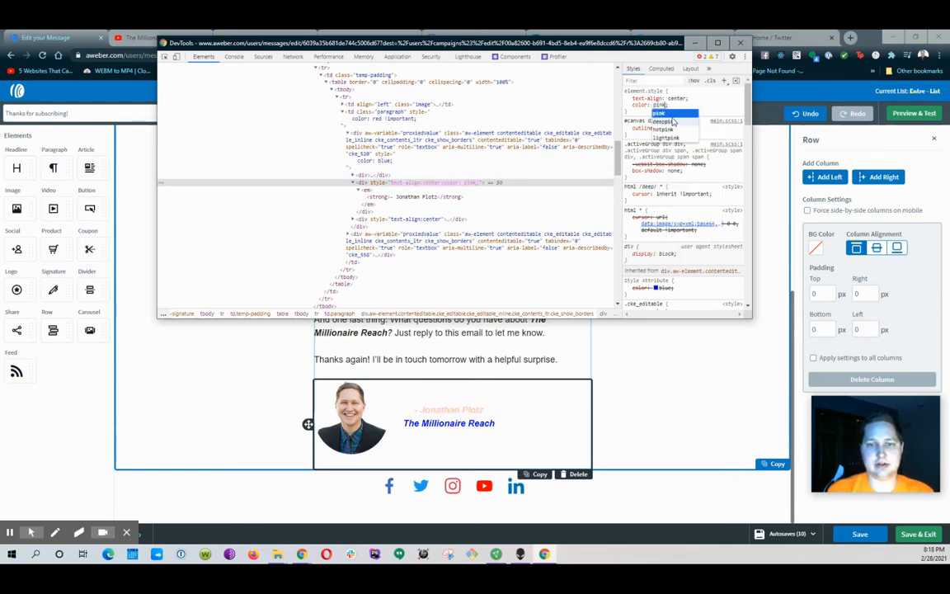
{"action": "key", "text": "Return"}
{"action": "left_click", "coordinate": [674, 110]}
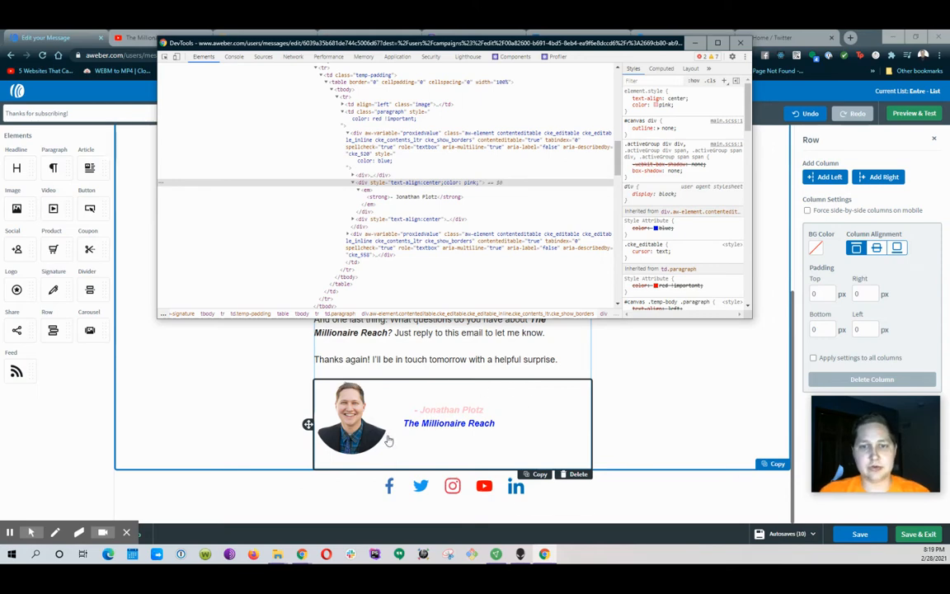
Open the HTML source of the signature text and examine its divs, including the spacer div holding &nbsp;
{"action": "left_click", "coordinate": [495, 424]}
{"action": "left_click", "coordinate": [492, 424]}
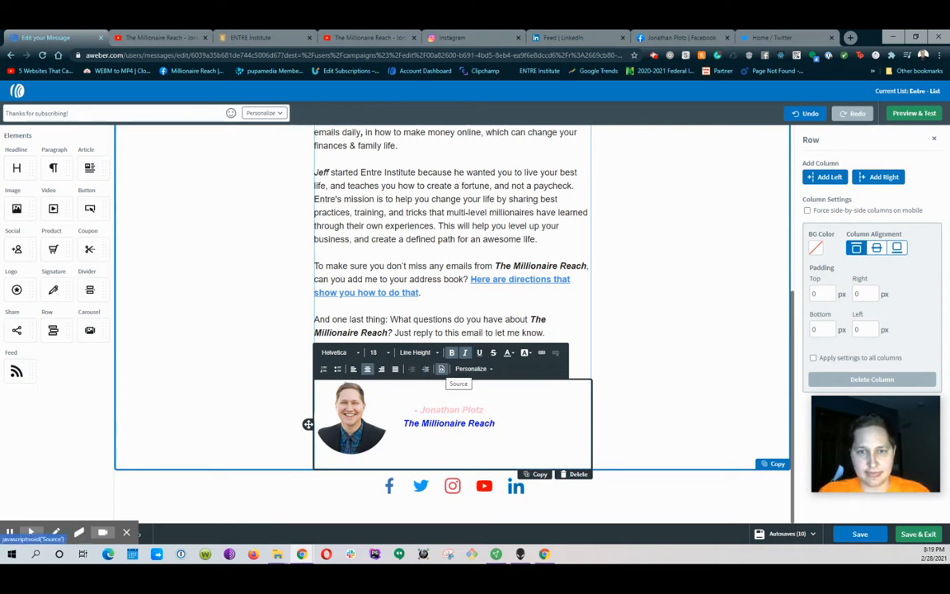
{"action": "left_click", "coordinate": [442, 372]}
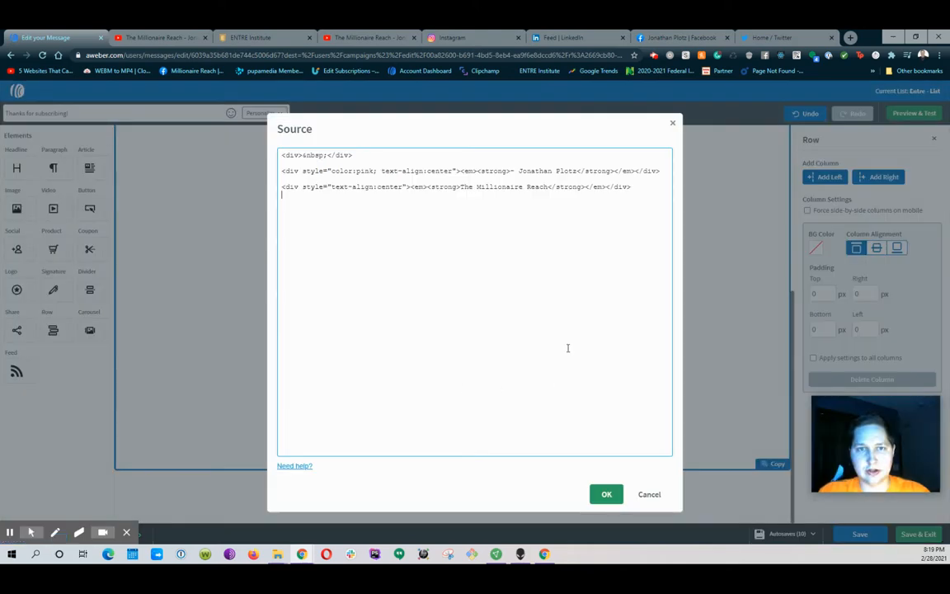
{"action": "left_click_drag", "start_coordinate": [281, 154], "coordinate": [641, 195]}
{"action": "left_click", "coordinate": [613, 195]}
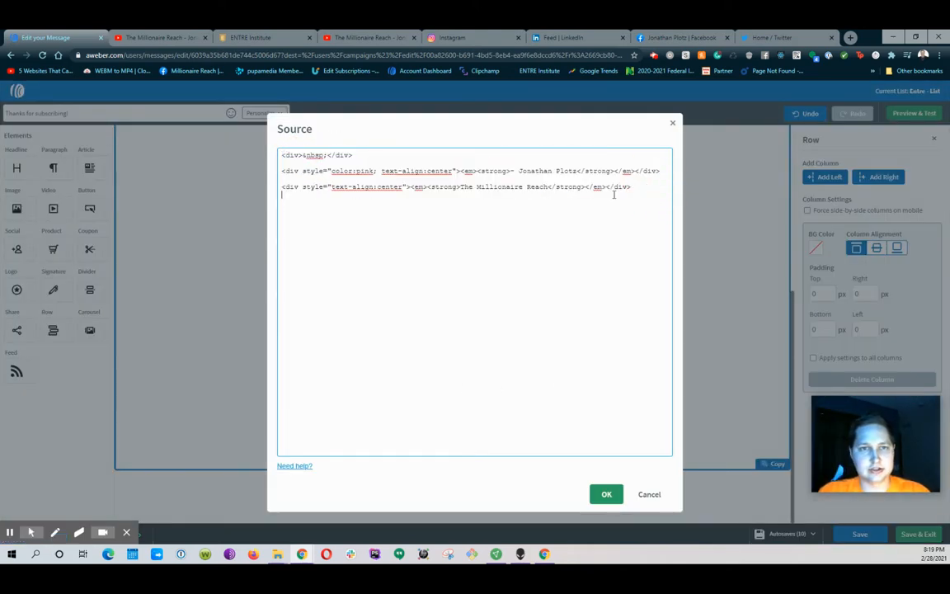
{"action": "left_click_drag", "start_coordinate": [282, 154], "coordinate": [367, 153]}
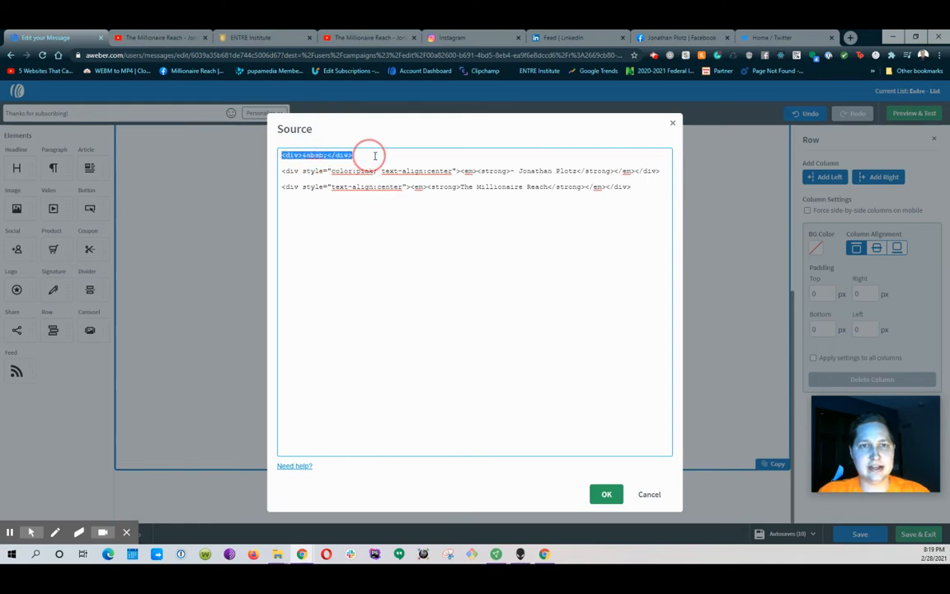
{"action": "left_click", "coordinate": [367, 162]}
{"action": "left_click_drag", "start_coordinate": [305, 155], "coordinate": [310, 156]}
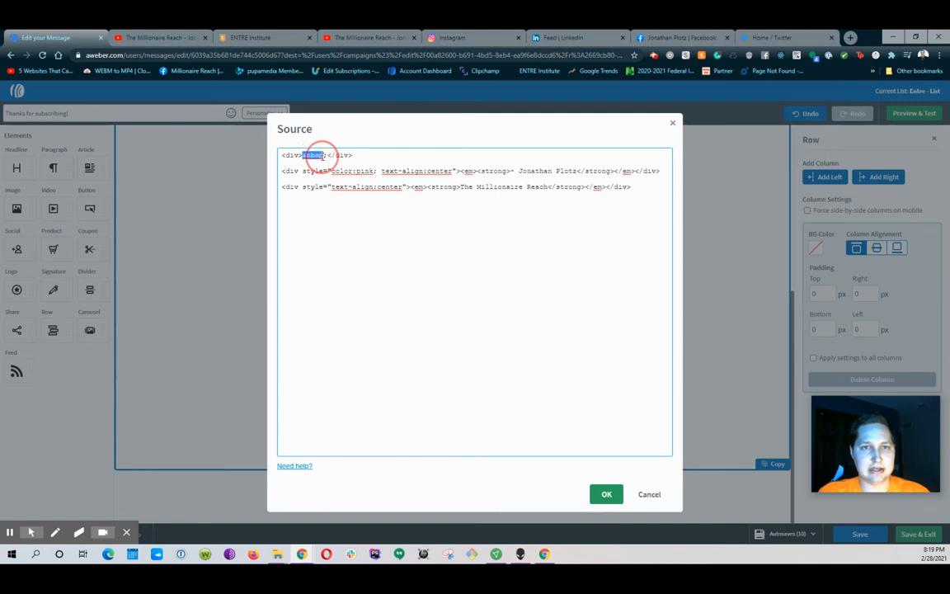
{"action": "left_click", "coordinate": [435, 155]}
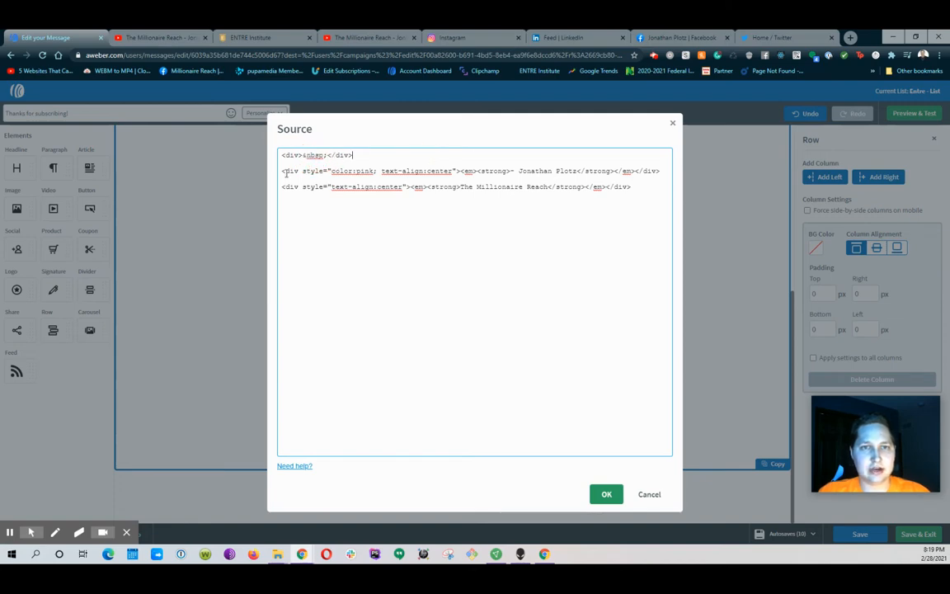
Examine the name line's style attribute in the source and apply the source to the signature
{"action": "left_click_drag", "start_coordinate": [302, 170], "coordinate": [446, 170]}
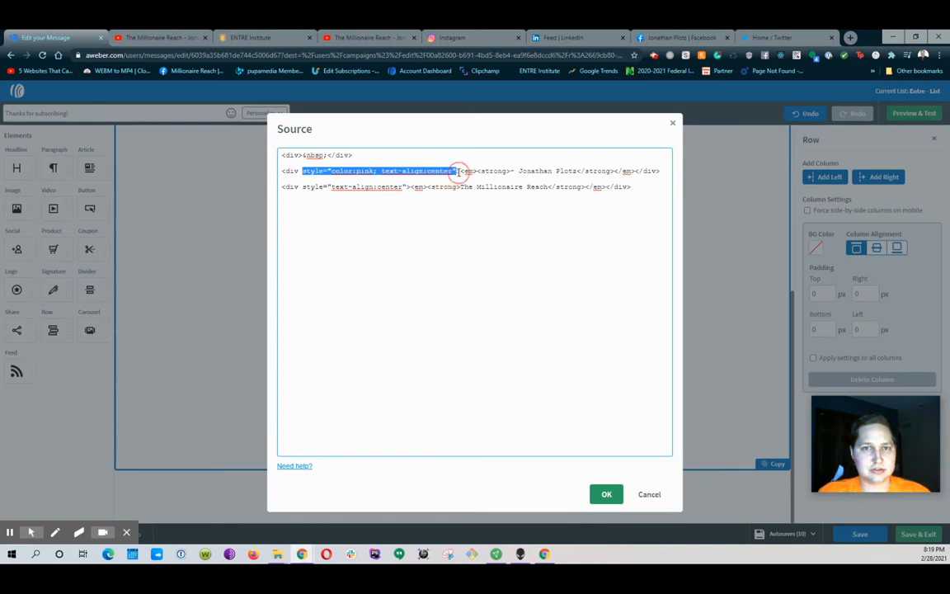
{"action": "left_click", "coordinate": [419, 179]}
{"action": "left_click", "coordinate": [410, 177]}
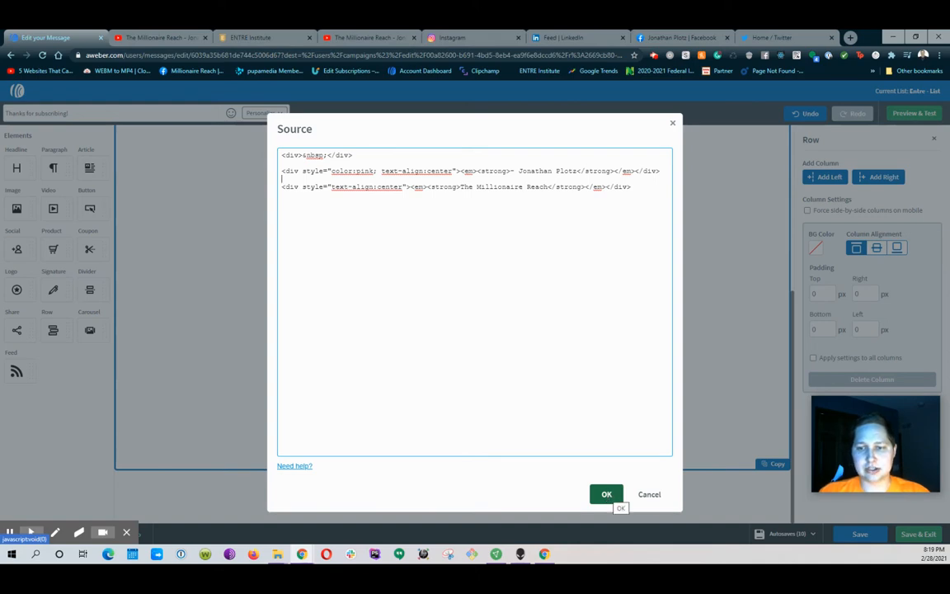
{"action": "left_click", "coordinate": [609, 495]}
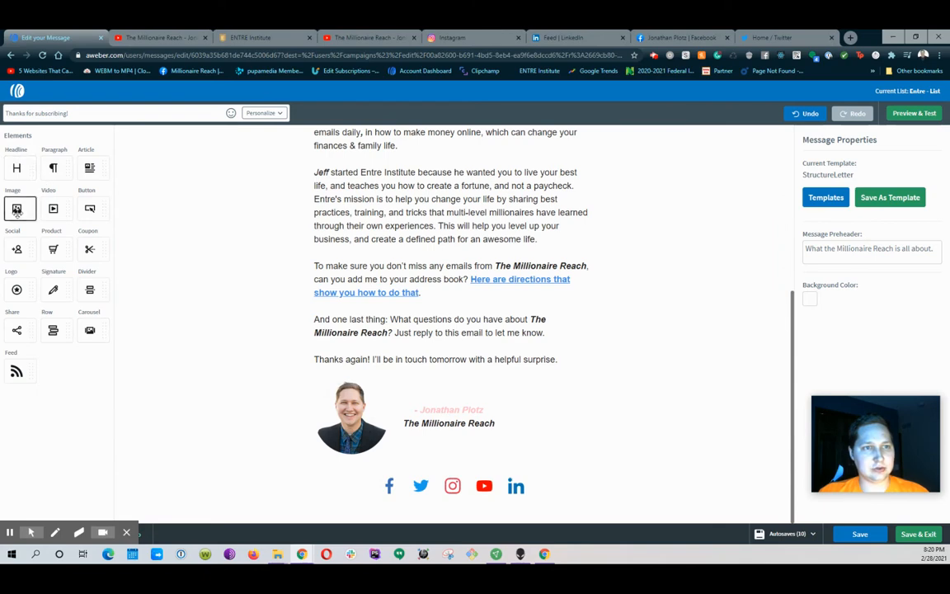
Add an image element below the social icons and fill it with the handwritten signature from the user's own images
{"action": "left_click_drag", "start_coordinate": [17, 210], "coordinate": [498, 527]}
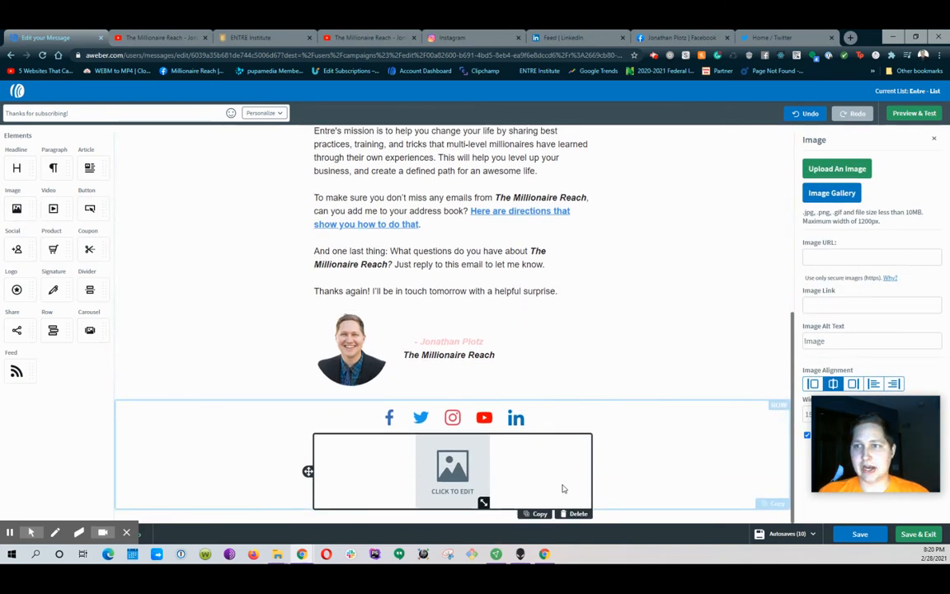
{"action": "left_click", "coordinate": [845, 201]}
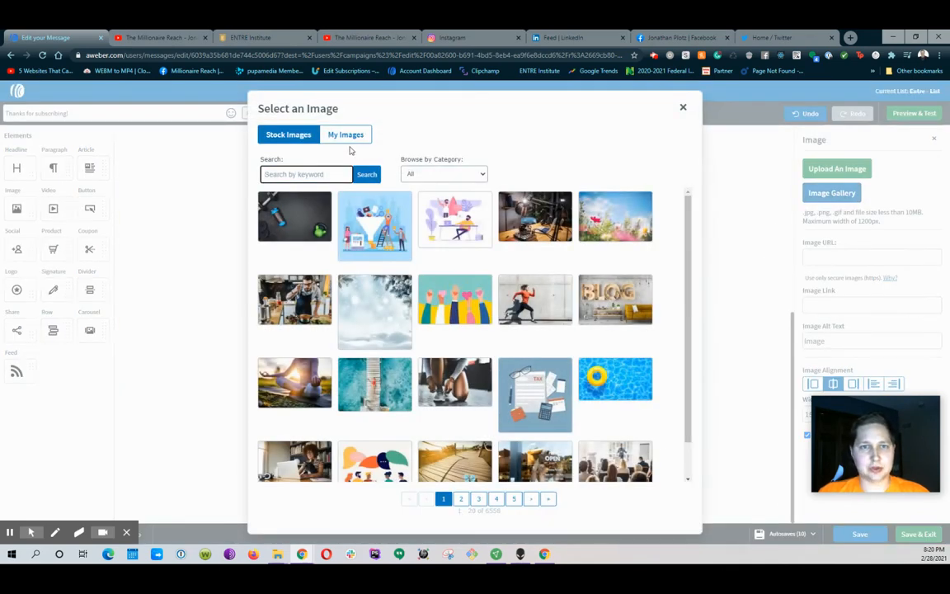
{"action": "left_click", "coordinate": [347, 136]}
{"action": "left_click", "coordinate": [450, 208]}
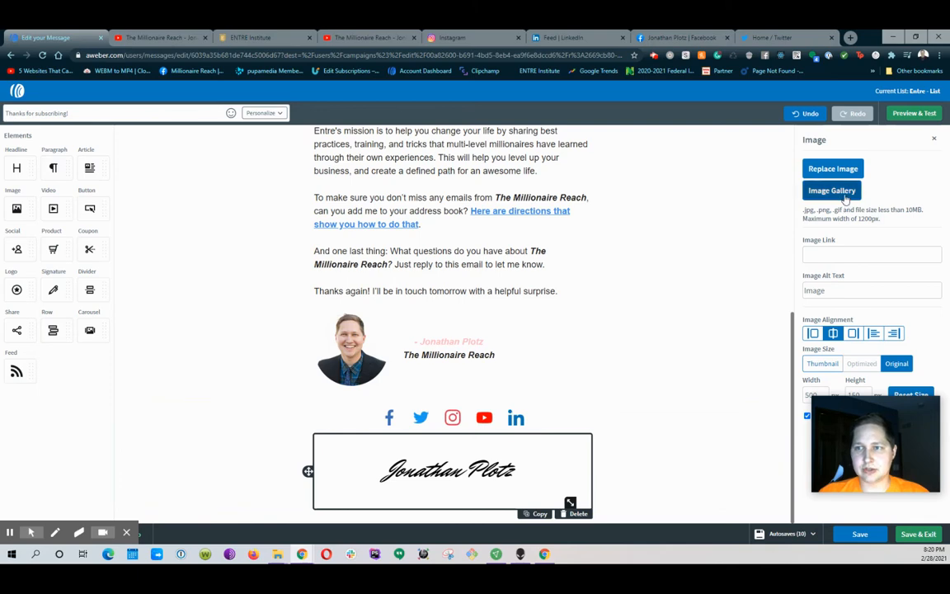
{"action": "left_click", "coordinate": [841, 193]}
{"action": "left_click", "coordinate": [449, 201]}
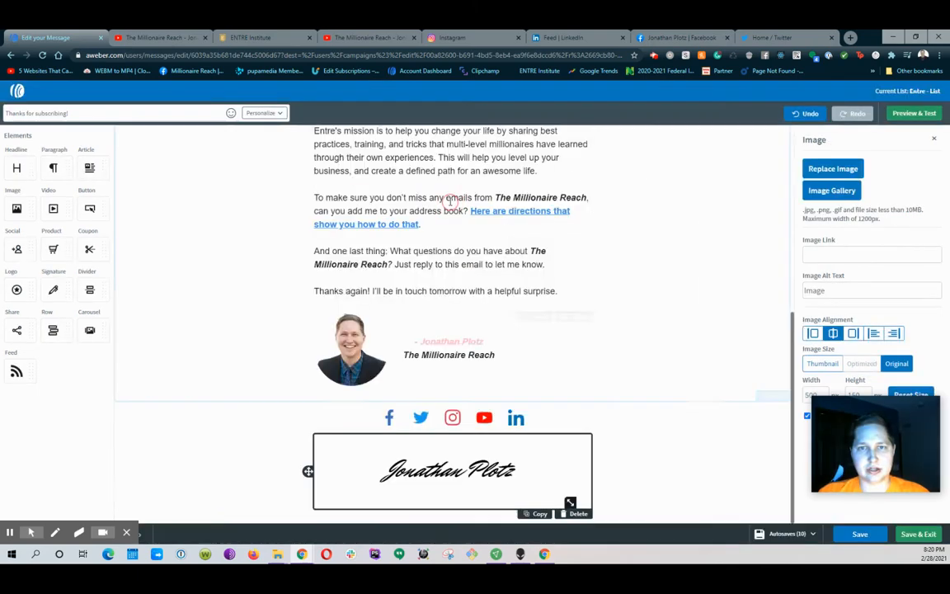
Inspect the handwritten signature image and copy its src URL from the img tag
{"action": "right_click", "coordinate": [519, 467]}
{"action": "left_click", "coordinate": [551, 460]}
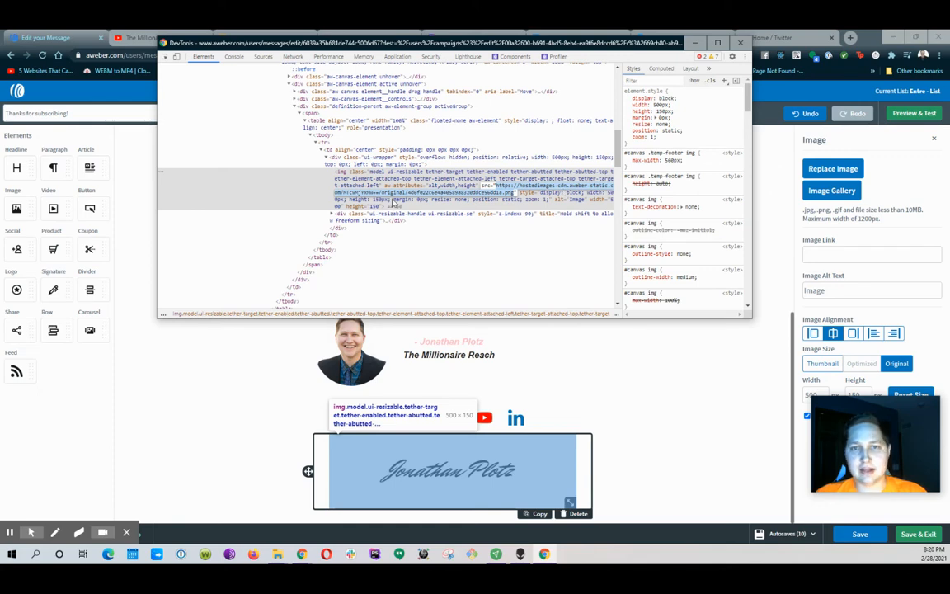
{"action": "right_click", "coordinate": [500, 198]}
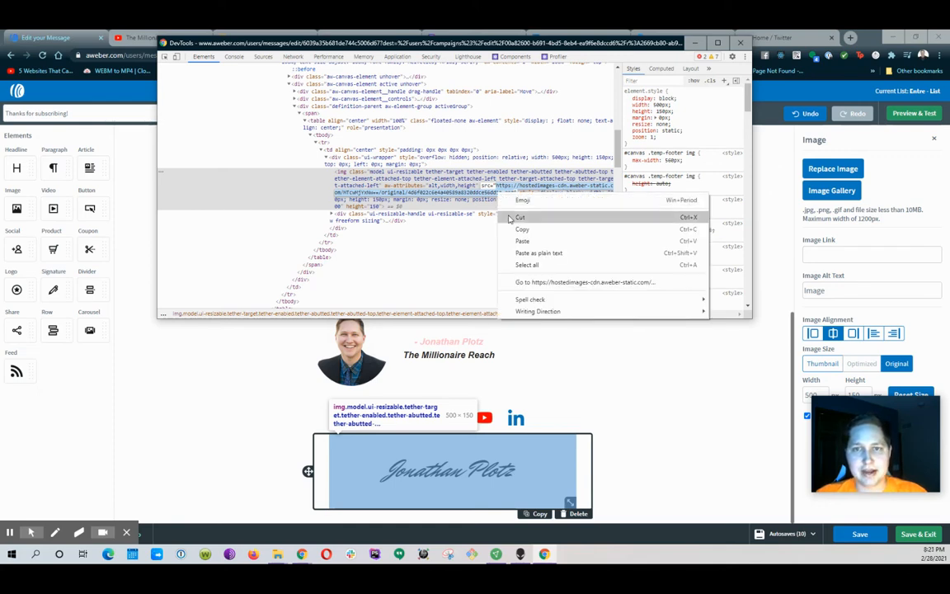
{"action": "left_click", "coordinate": [528, 227]}
Open the signature text's HTML source and add a new div after the company line
{"action": "left_click", "coordinate": [581, 373]}
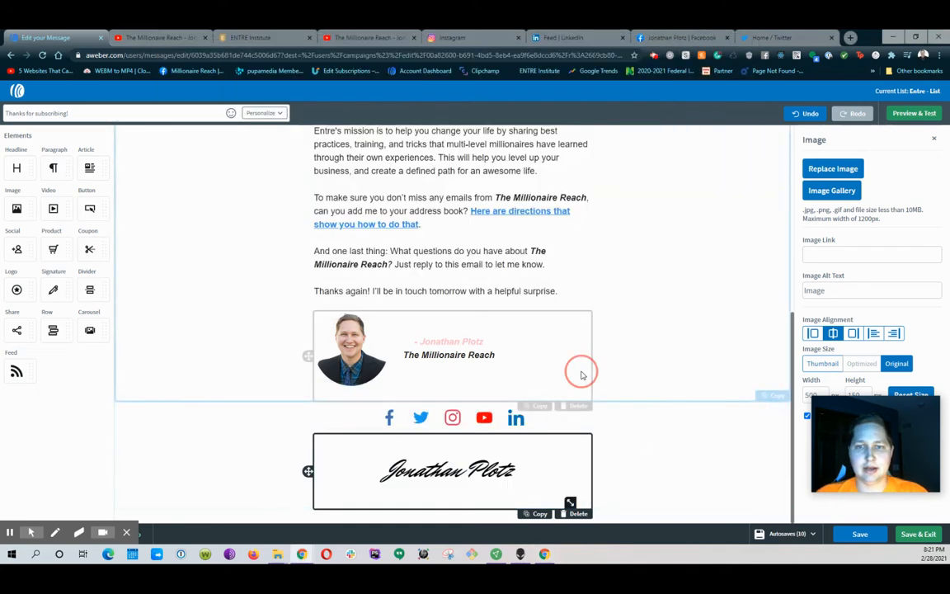
{"action": "left_click", "coordinate": [502, 360]}
{"action": "left_click", "coordinate": [518, 342]}
{"action": "left_click", "coordinate": [467, 340]}
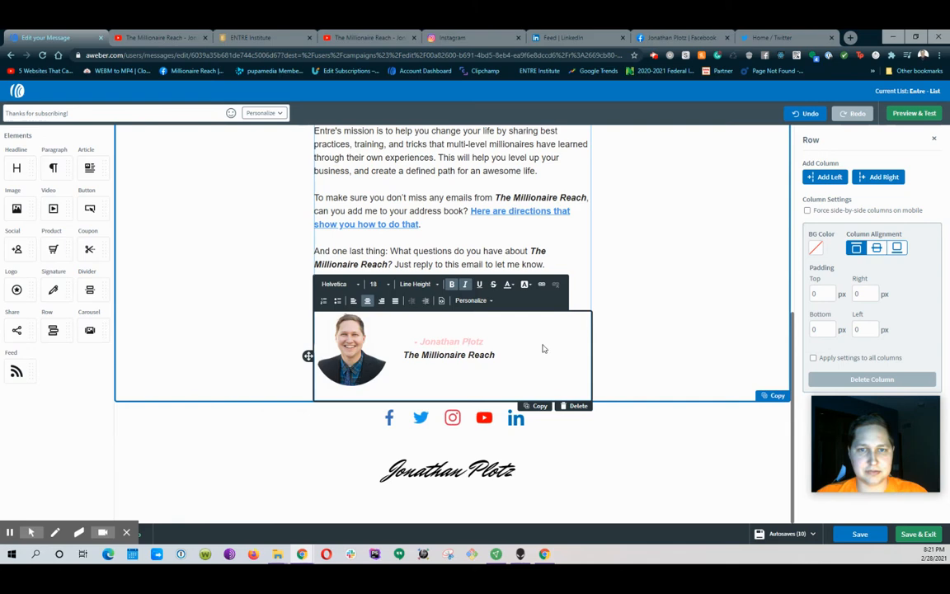
{"action": "left_click", "coordinate": [442, 300]}
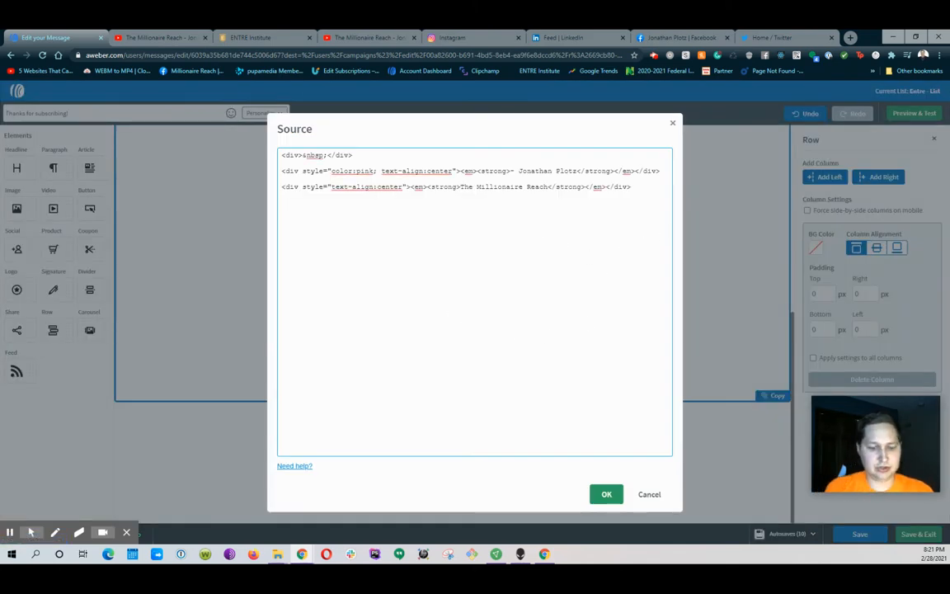
{"action": "type", "text": "div"}
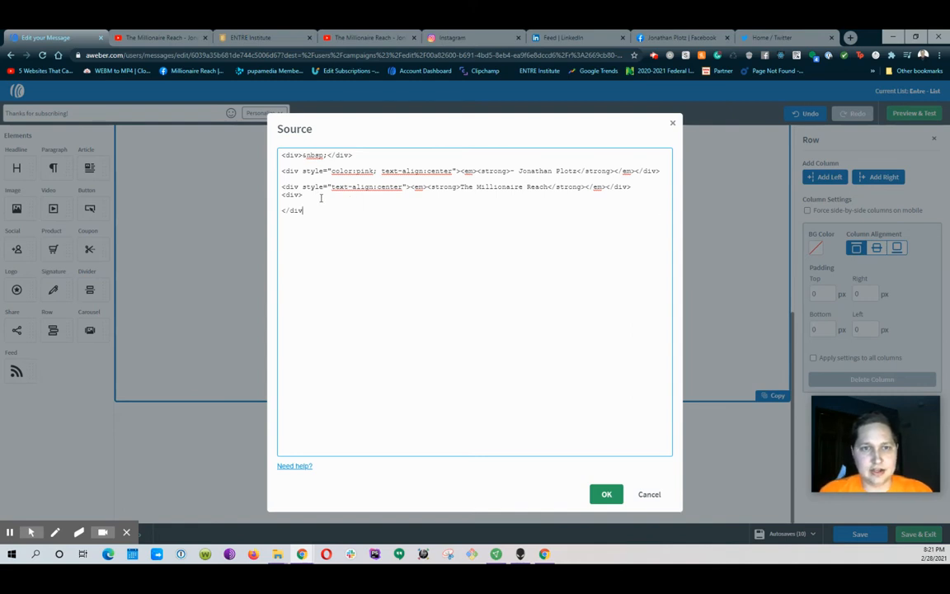
{"action": "left_click", "coordinate": [325, 198]}
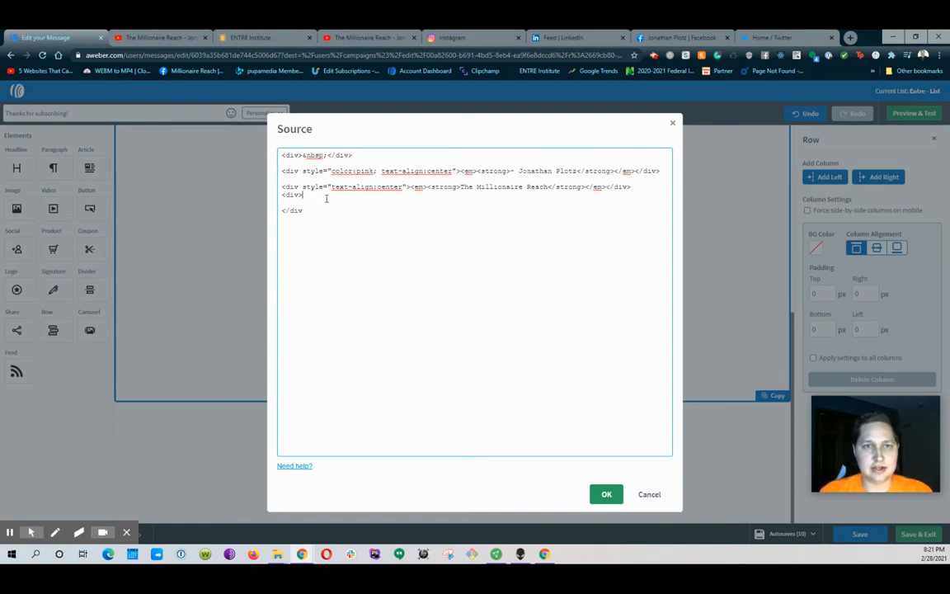
Insert an img tag with the copied signature image URL as its src inside the new div and apply the source
{"action": "key", "text": "Return"}
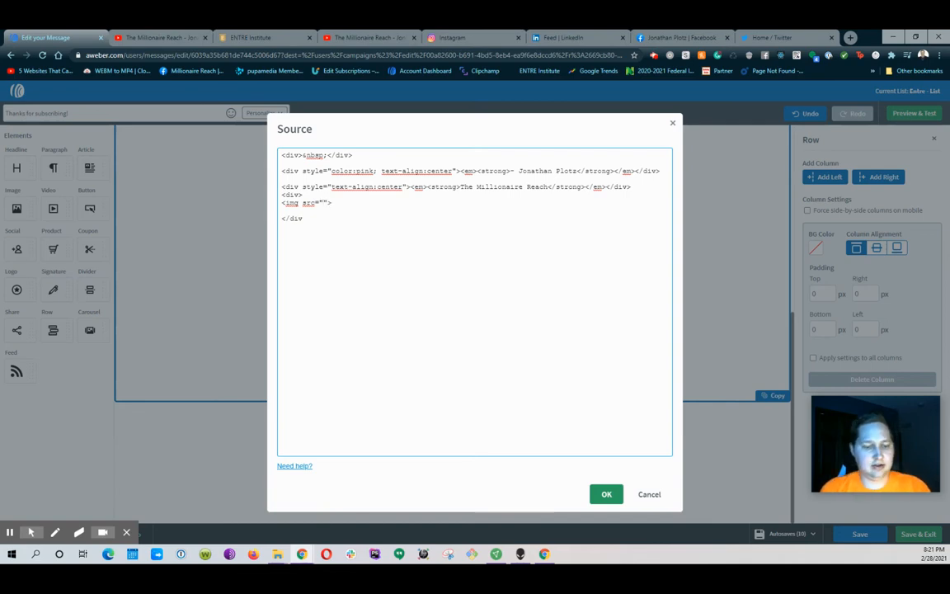
{"action": "type", "text": "https://hostedimages-cdn.aweber-static.com/MTcwMjYxNw==/original/4d6f022c6e4a40589a8320ddce56dd1a.png"}
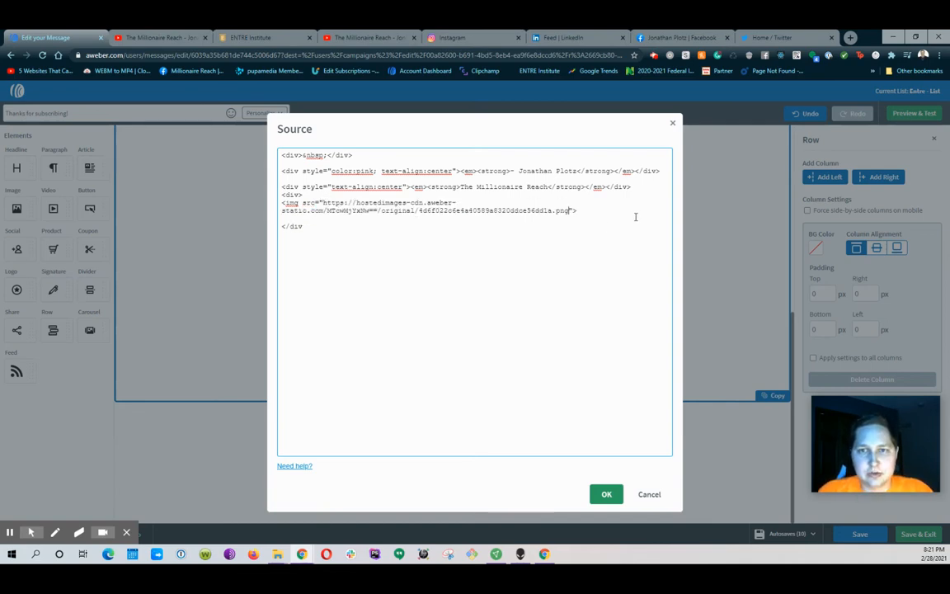
{"action": "left_click", "coordinate": [596, 211]}
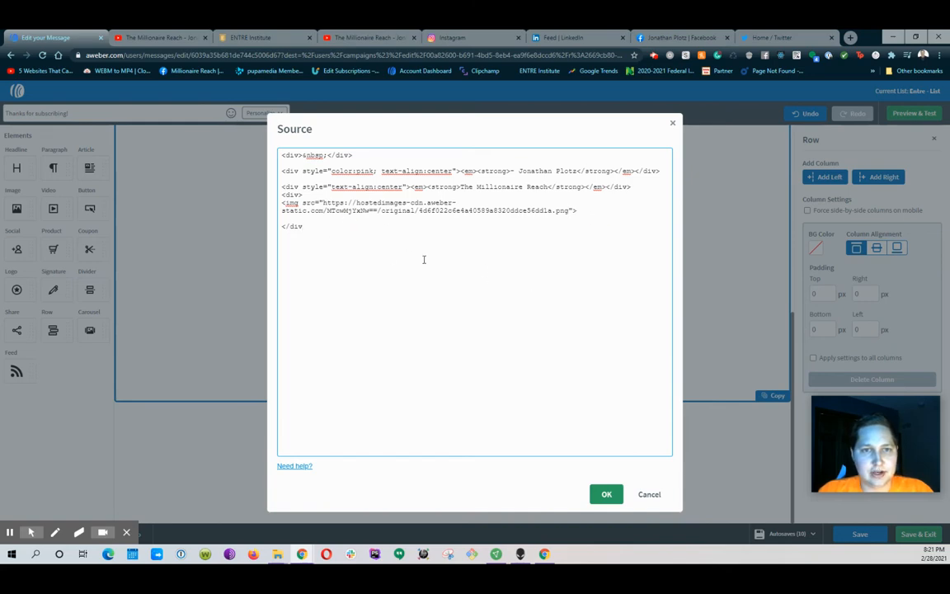
{"action": "type", "text": "</div"}
{"action": "left_click", "coordinate": [606, 494]}
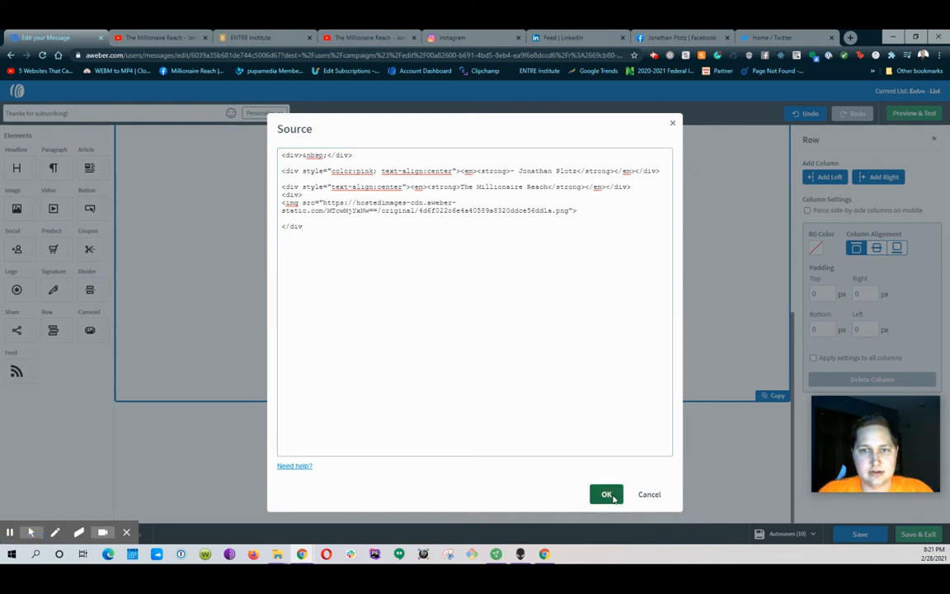
{"action": "scroll", "coordinate": [573, 362], "scroll_direction": "down", "scroll_amount": 1}
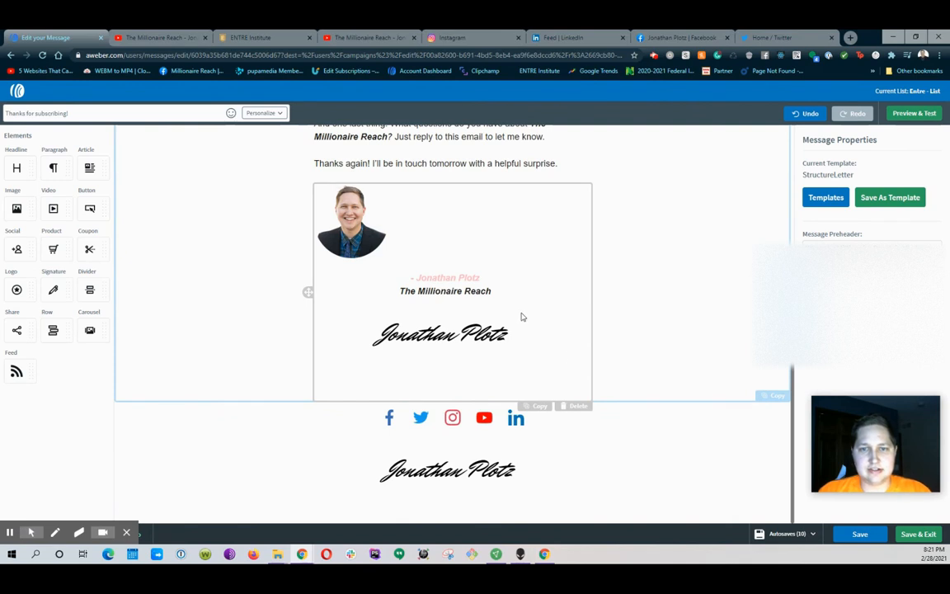
{"action": "left_click", "coordinate": [515, 347]}
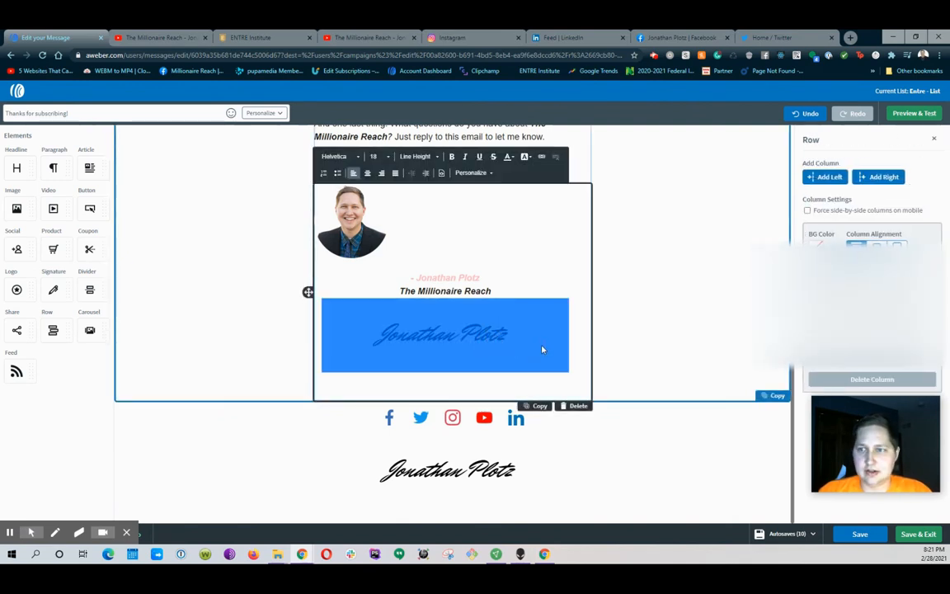
{"action": "left_click", "coordinate": [543, 350]}
{"action": "left_click", "coordinate": [581, 336]}
{"action": "left_click", "coordinate": [558, 347]}
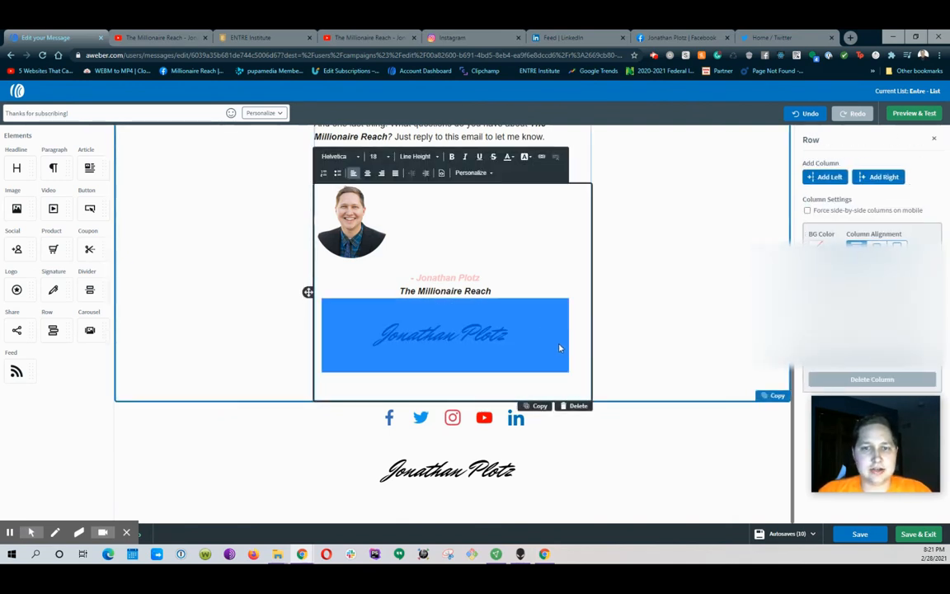
{"action": "left_click", "coordinate": [583, 353]}
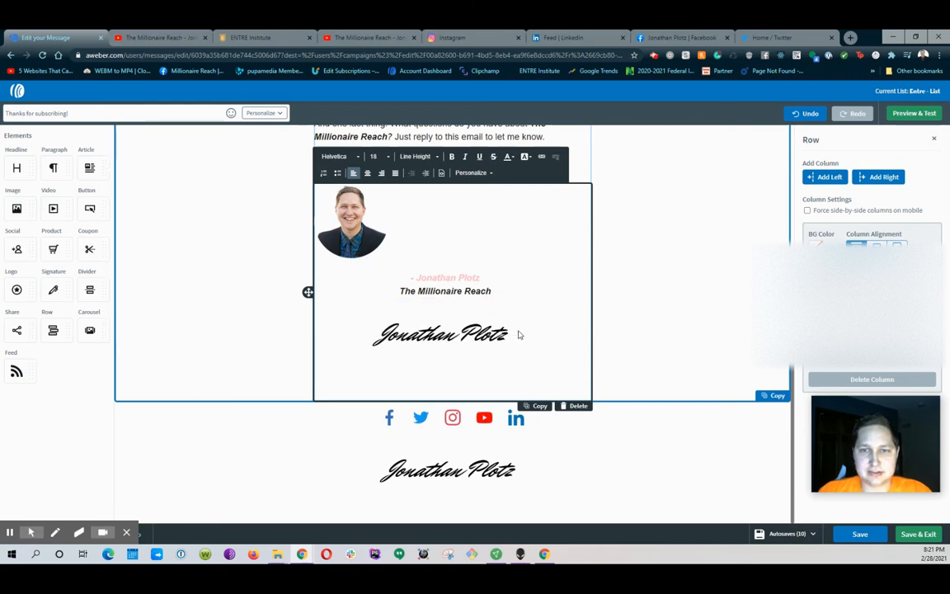
{"action": "left_click", "coordinate": [519, 335]}
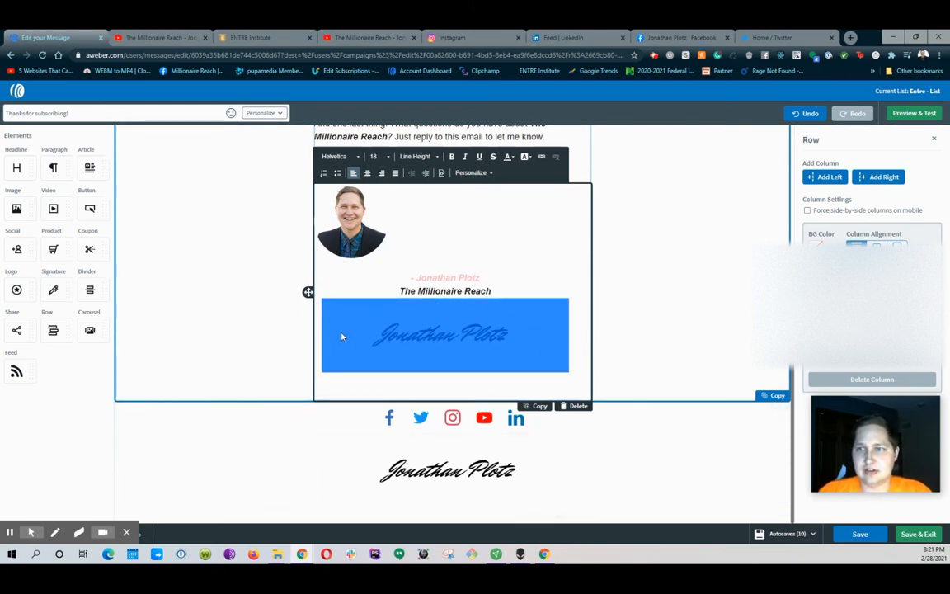
{"action": "left_click", "coordinate": [539, 383]}
{"action": "left_click", "coordinate": [538, 337]}
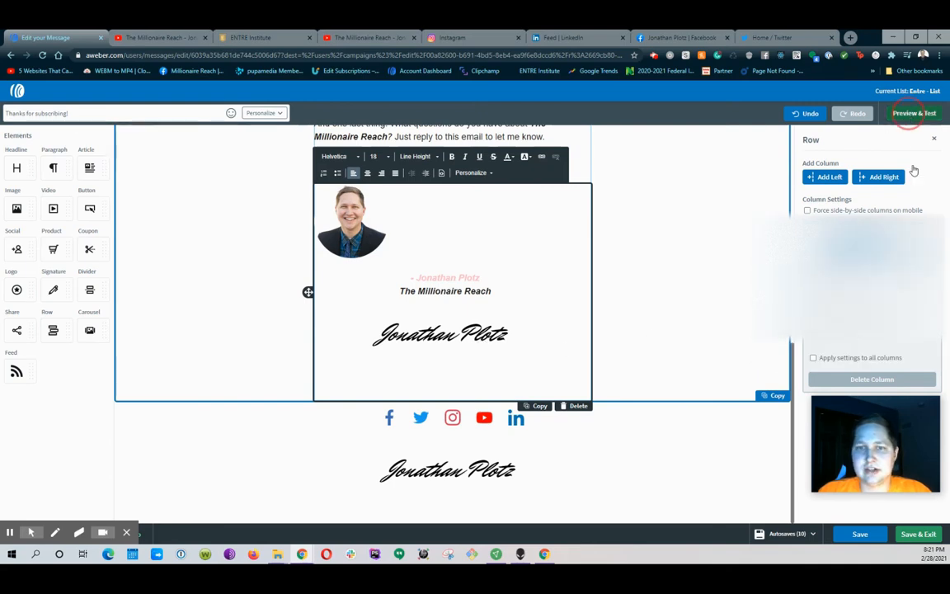
Open the message preview and check the signature block and social icons in the desktop view
{"action": "left_click", "coordinate": [914, 113]}
{"action": "scroll", "coordinate": [586, 263], "scroll_direction": "down", "scroll_amount": 10}
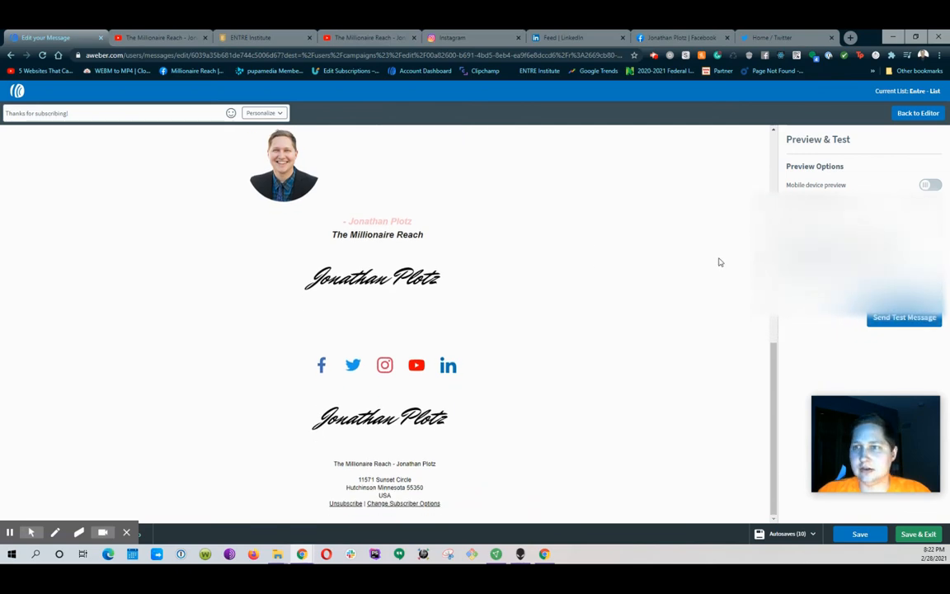
{"action": "scroll", "coordinate": [719, 263], "scroll_direction": "up", "scroll_amount": 2}
{"action": "scroll", "coordinate": [681, 250], "scroll_direction": "down", "scroll_amount": 2}
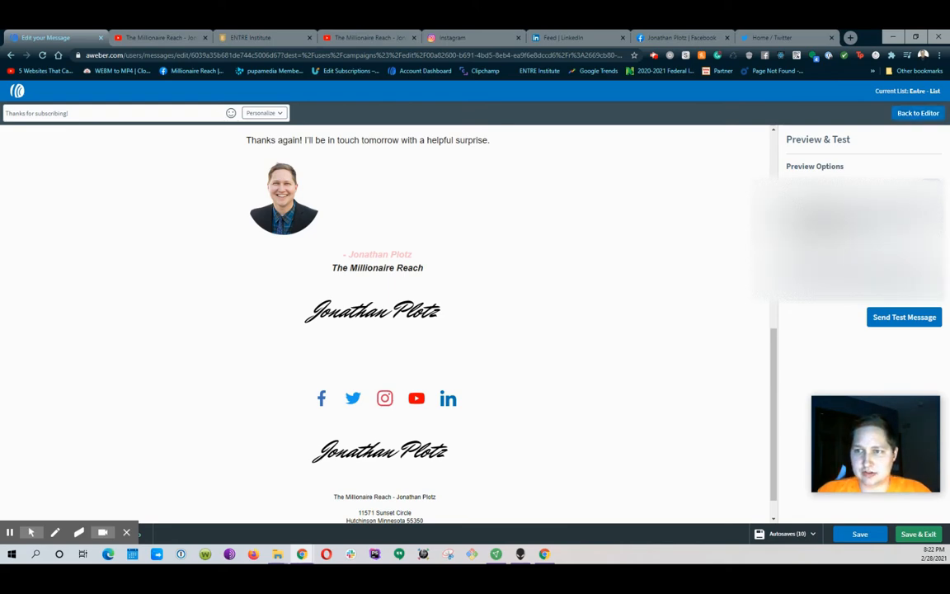
Turn on the mobile device preview and examine the whole email from its header banner to its signature and footer
{"action": "left_click", "coordinate": [929, 182]}
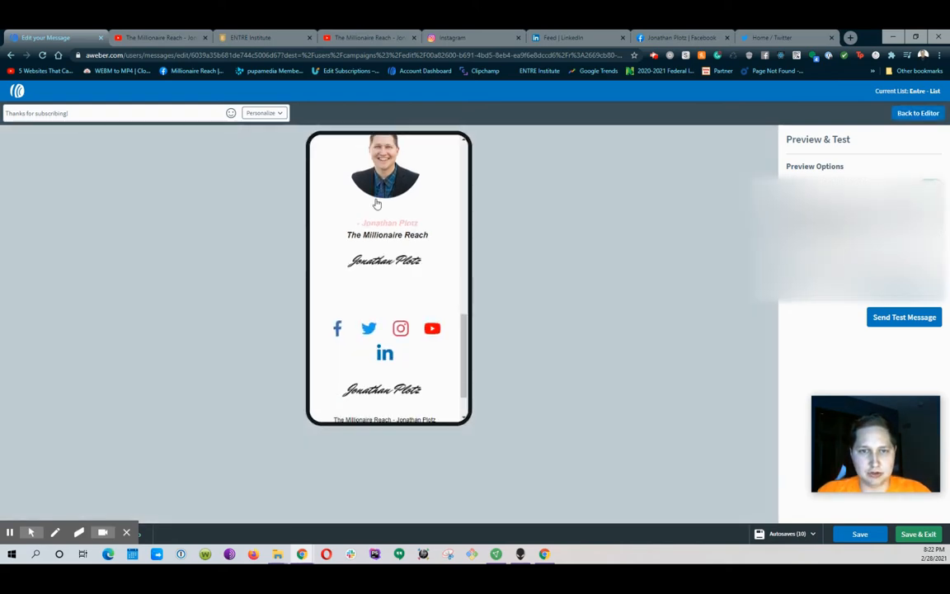
{"action": "scroll", "coordinate": [407, 268], "scroll_direction": "up", "scroll_amount": 2}
{"action": "scroll", "coordinate": [404, 281], "scroll_direction": "down", "scroll_amount": 3}
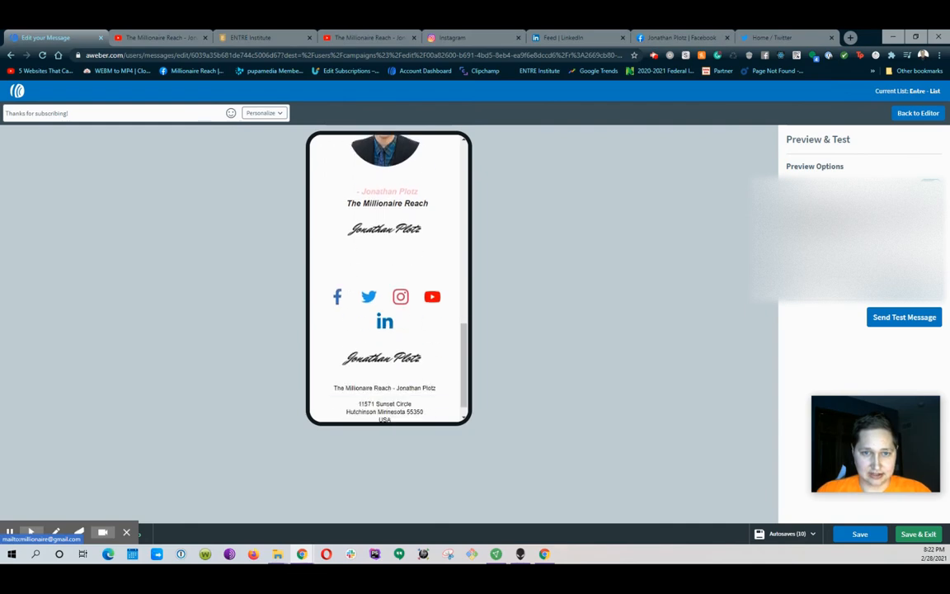
{"action": "scroll", "coordinate": [404, 280], "scroll_direction": "up", "scroll_amount": 5}
{"action": "scroll", "coordinate": [401, 313], "scroll_direction": "up", "scroll_amount": 7}
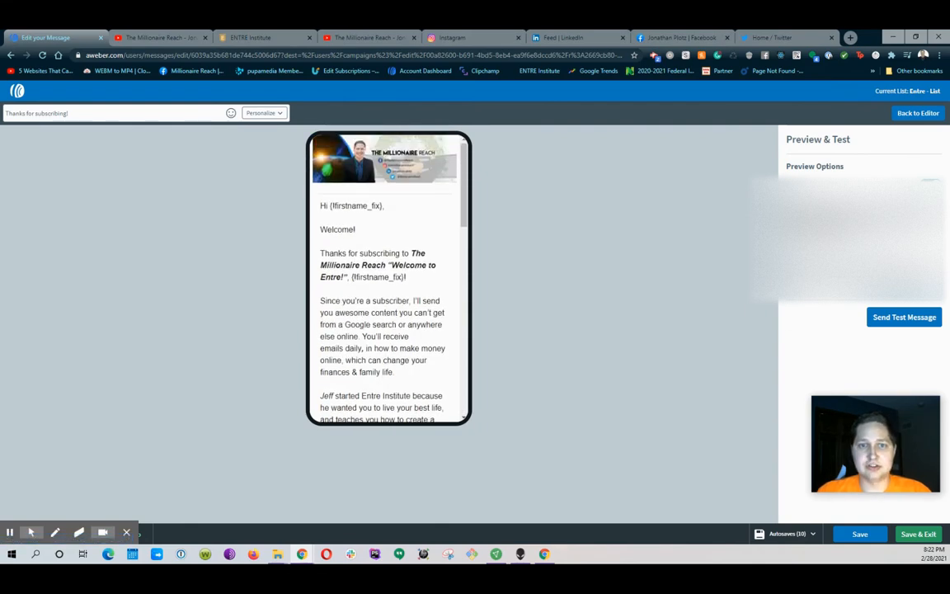
{"action": "scroll", "coordinate": [402, 314], "scroll_direction": "down", "scroll_amount": 11}
{"action": "scroll", "coordinate": [388, 281], "scroll_direction": "up", "scroll_amount": 5}
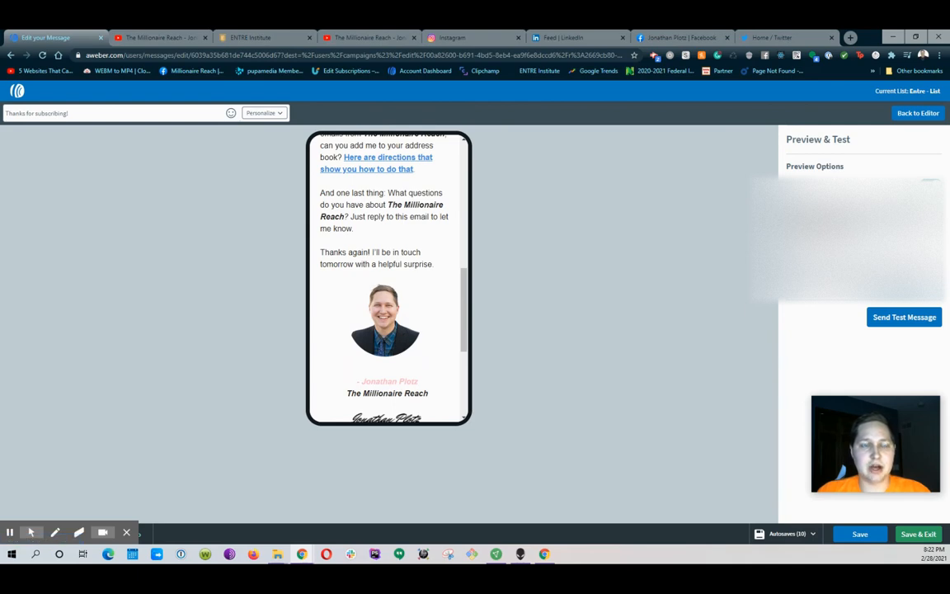
{"action": "scroll", "coordinate": [388, 280], "scroll_direction": "down", "scroll_amount": 3}
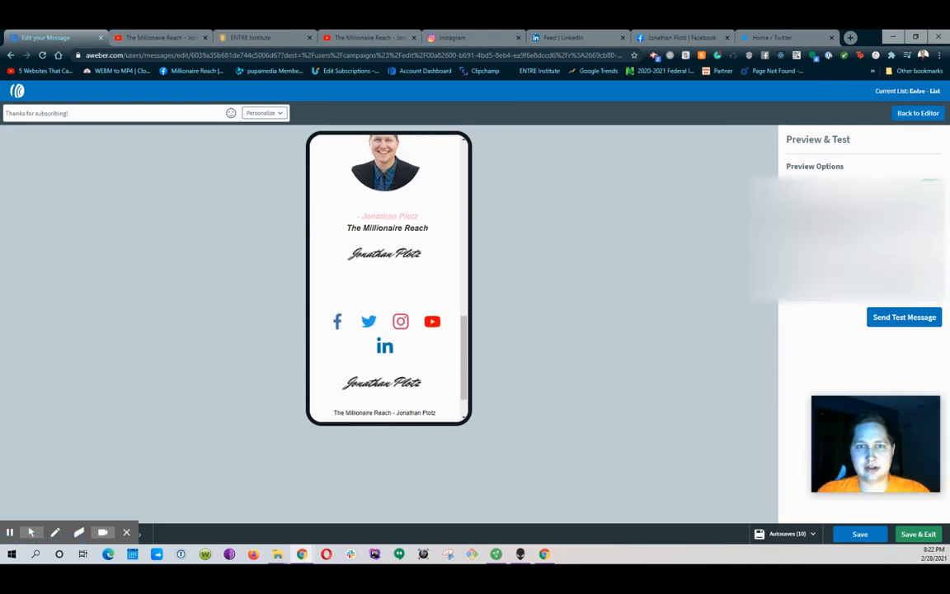
{"action": "scroll", "coordinate": [413, 269], "scroll_direction": "up", "scroll_amount": 5}
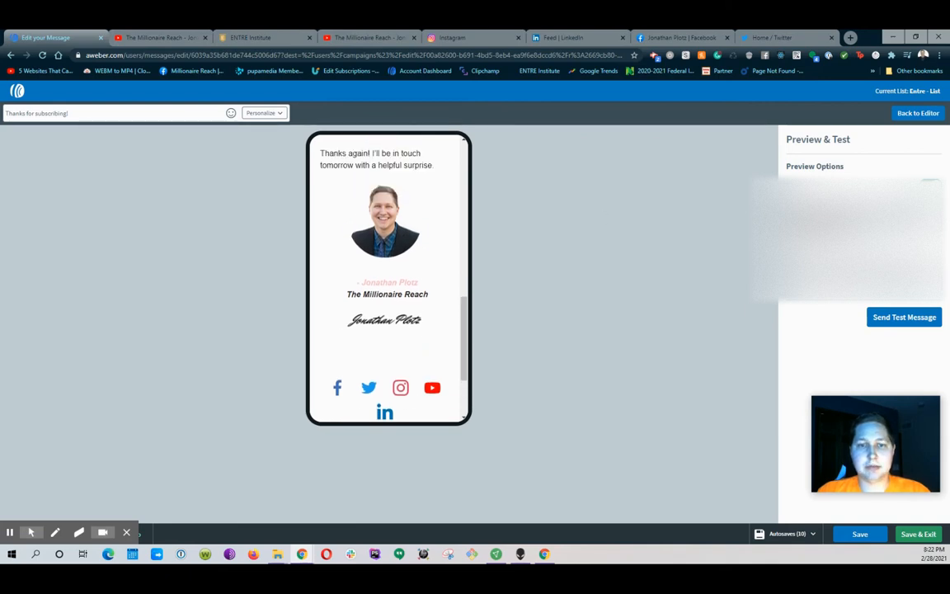
{"action": "scroll", "coordinate": [413, 270], "scroll_direction": "down", "scroll_amount": 3}
{"action": "scroll", "coordinate": [388, 280], "scroll_direction": "down", "scroll_amount": 3}
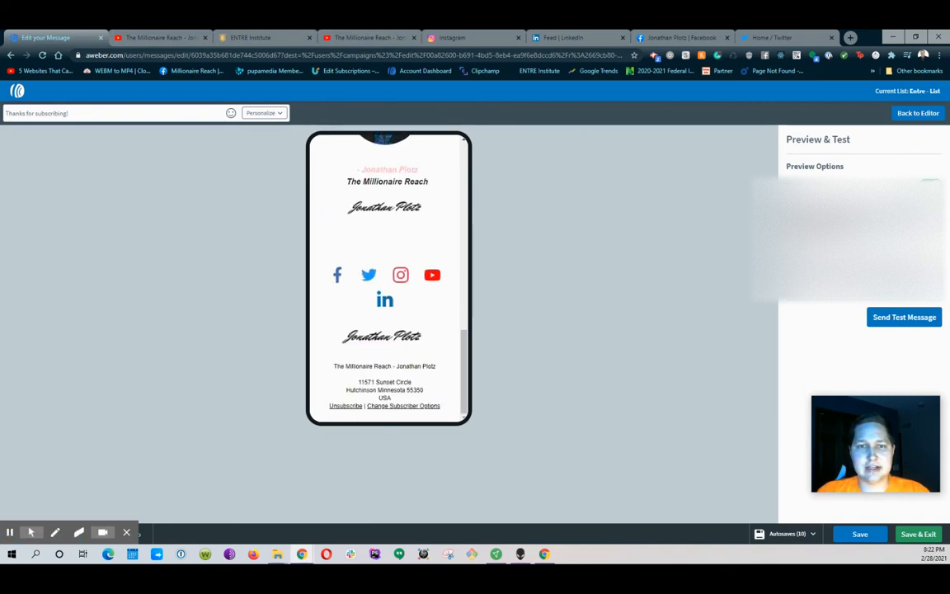
{"action": "scroll", "coordinate": [388, 280], "scroll_direction": "up", "scroll_amount": 3}
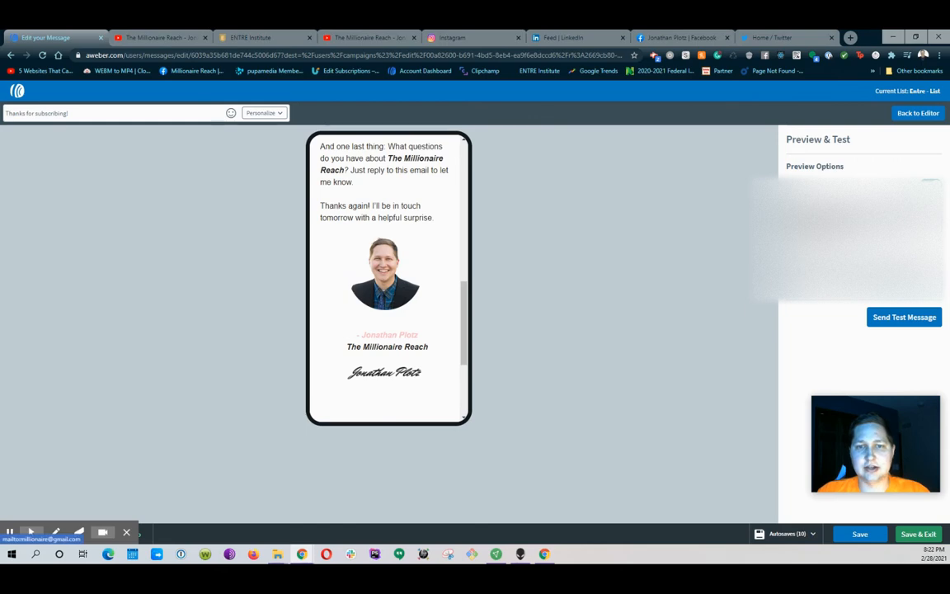
{"action": "scroll", "coordinate": [388, 281], "scroll_direction": "up", "scroll_amount": 2}
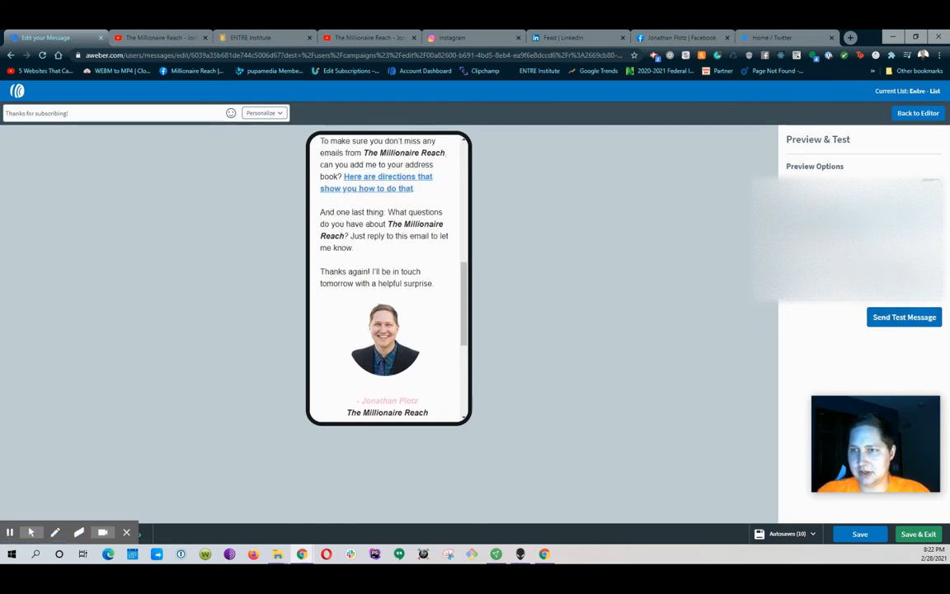
Send a test message and bring the Gmail inbox into the same browser window
{"action": "left_click", "coordinate": [881, 318]}
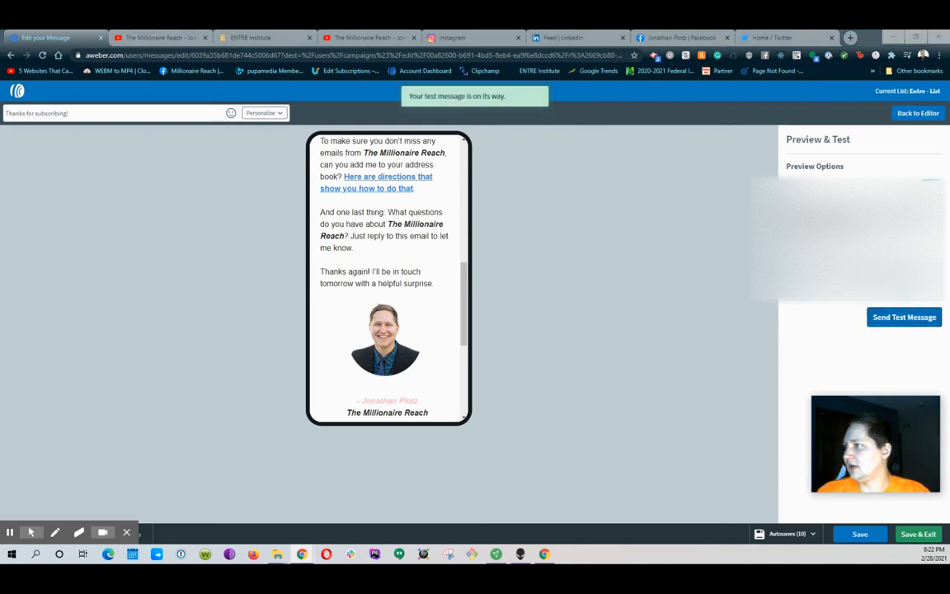
{"action": "left_click_drag", "start_coordinate": [396, 132], "coordinate": [812, 36]}
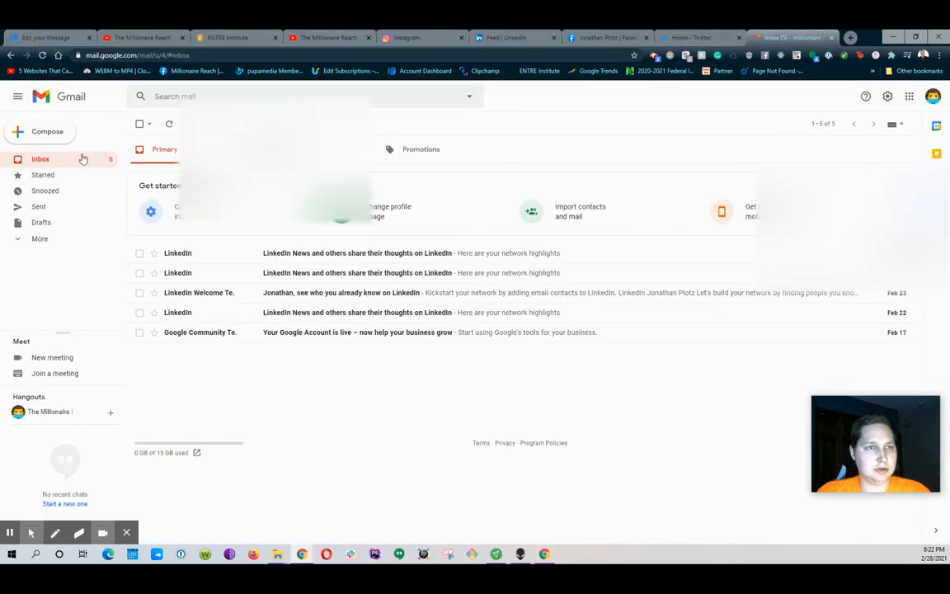
Open the received "Thanks for subscribing!" email in Gmail, mark it as not suspicious and check its signature block
{"action": "left_click", "coordinate": [54, 161]}
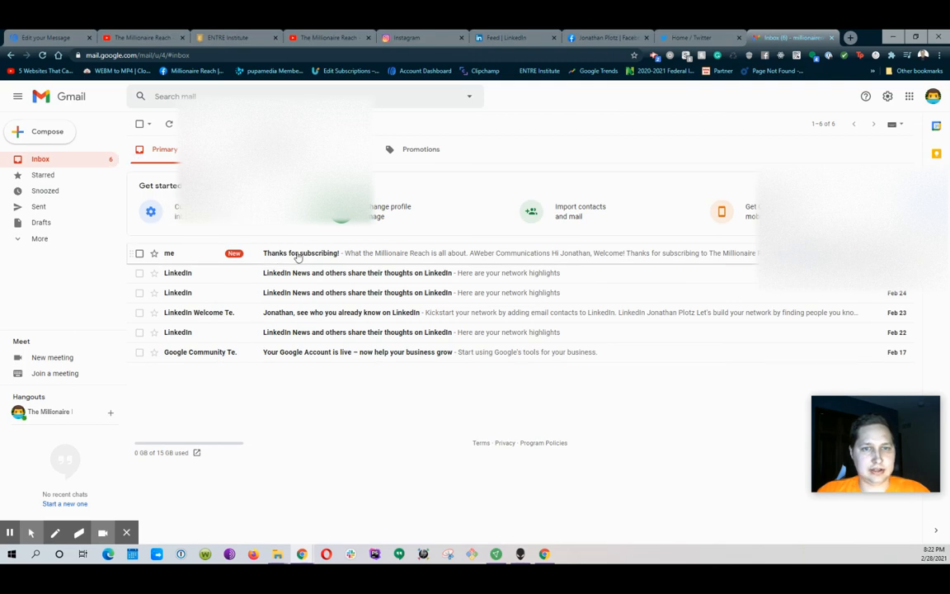
{"action": "left_click", "coordinate": [297, 253]}
{"action": "left_click", "coordinate": [274, 261]}
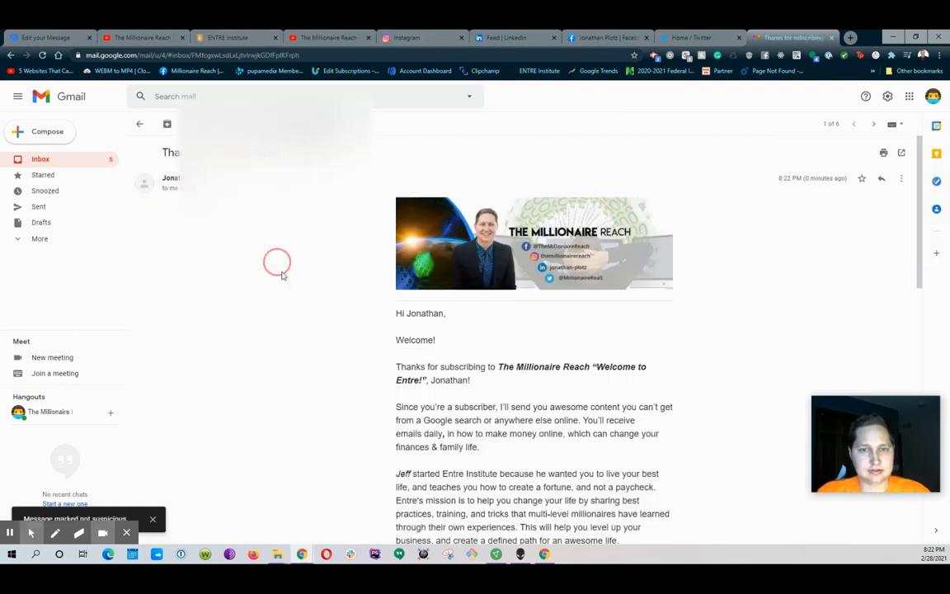
{"action": "scroll", "coordinate": [694, 288], "scroll_direction": "down", "scroll_amount": 5}
{"action": "scroll", "coordinate": [704, 286], "scroll_direction": "down", "scroll_amount": 3}
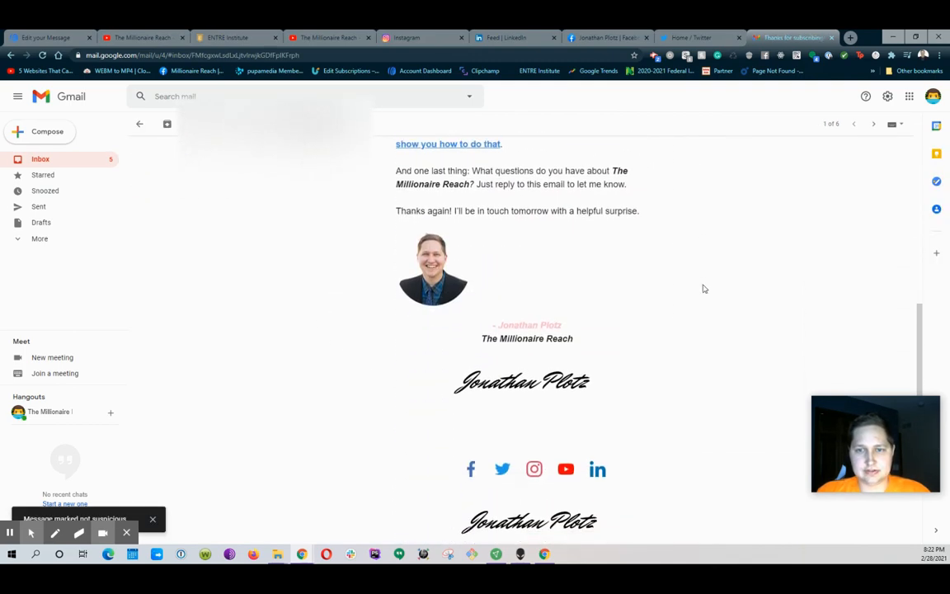
{"action": "scroll", "coordinate": [498, 282], "scroll_direction": "up", "scroll_amount": 1}
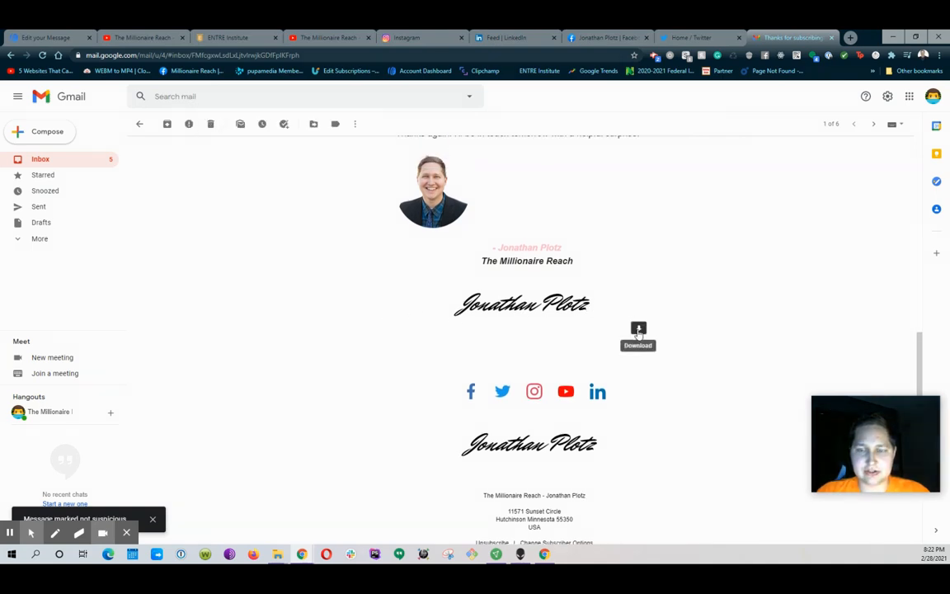
{"action": "mouse_move", "coordinate": [578, 318]}
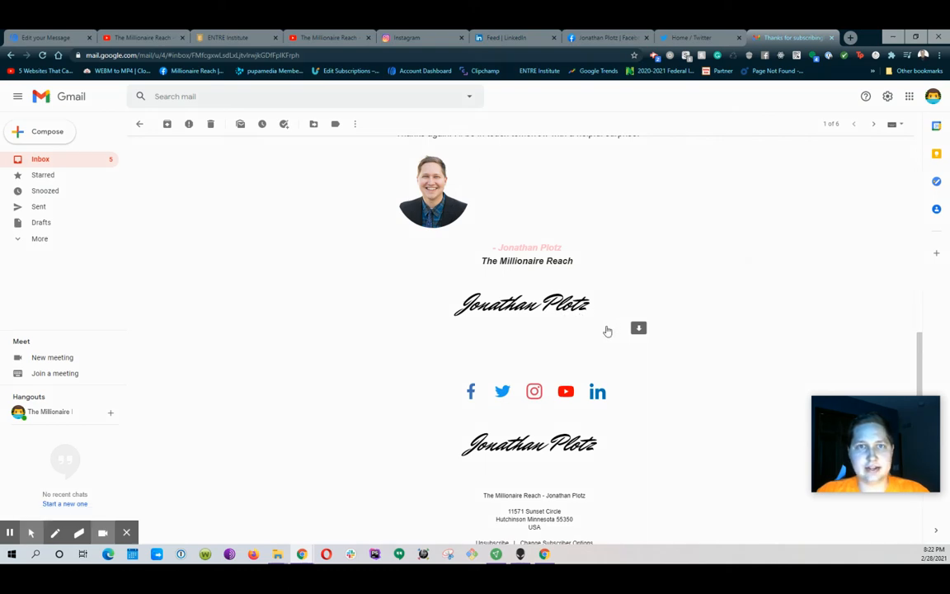
{"action": "scroll", "coordinate": [607, 330], "scroll_direction": "up", "scroll_amount": 2}
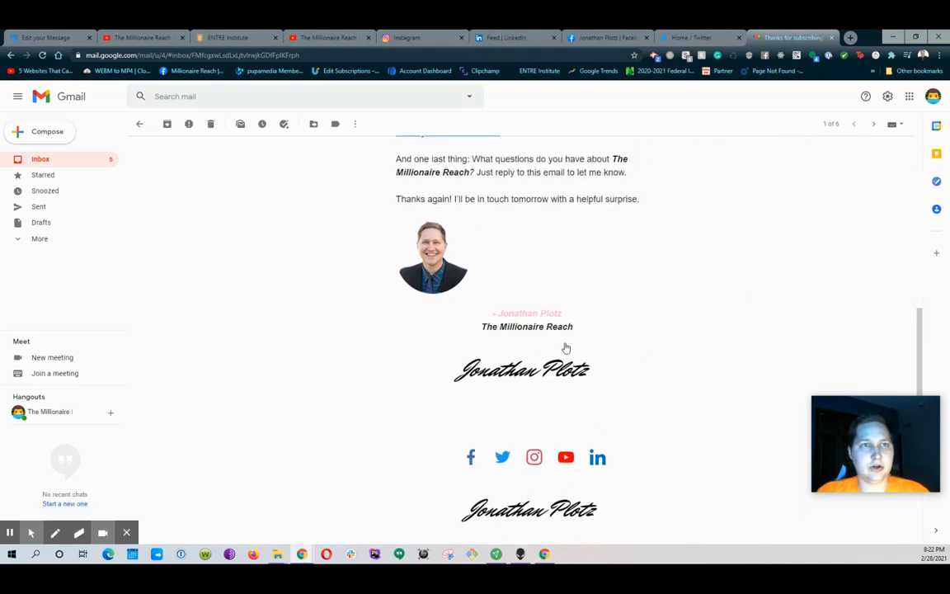
Switch back to AWeber and return from the preview to the editor with the signature text block active
{"action": "left_click", "coordinate": [33, 36]}
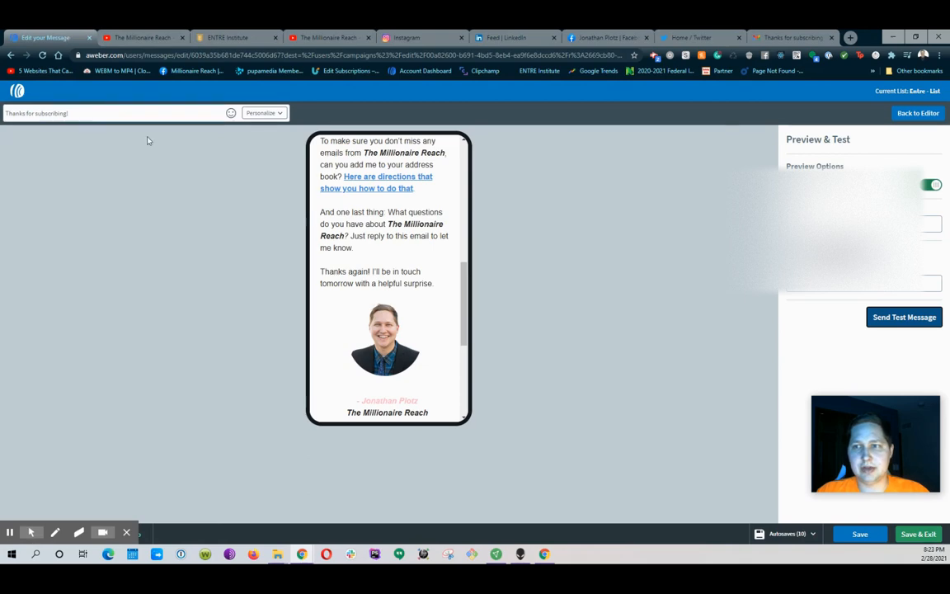
{"action": "left_click", "coordinate": [915, 113]}
{"action": "left_click", "coordinate": [436, 305]}
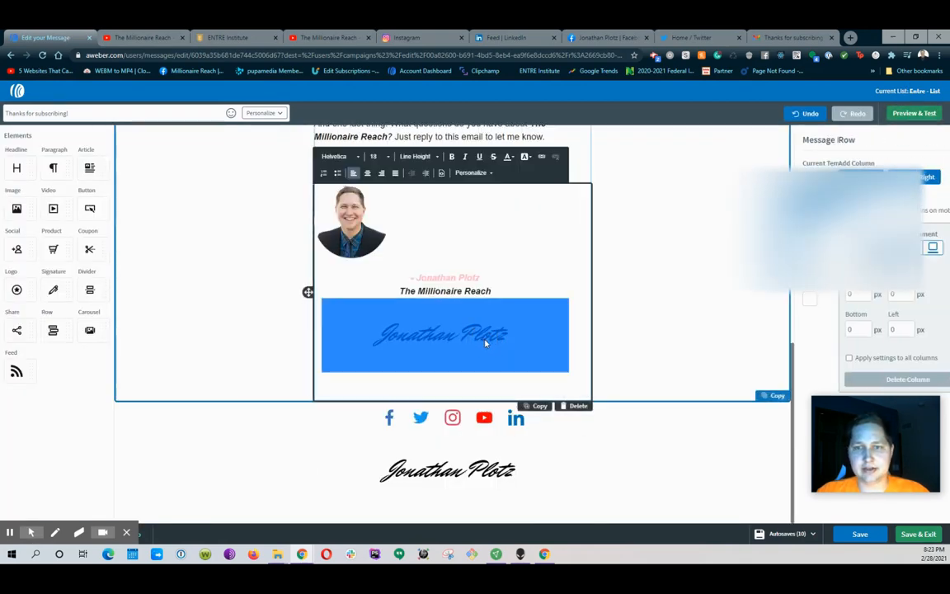
{"action": "left_click", "coordinate": [570, 343]}
{"action": "left_click", "coordinate": [526, 347]}
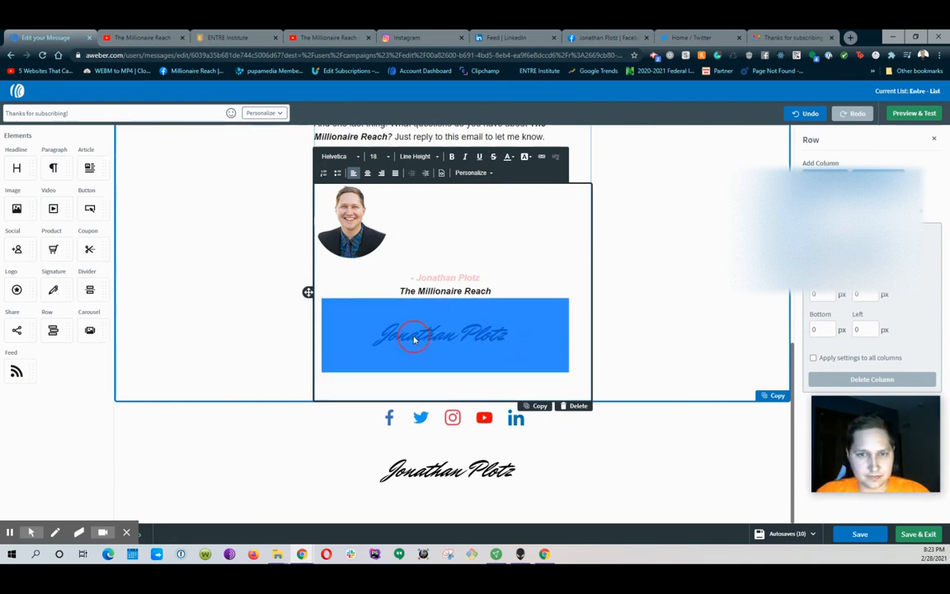
{"action": "left_click", "coordinate": [533, 292]}
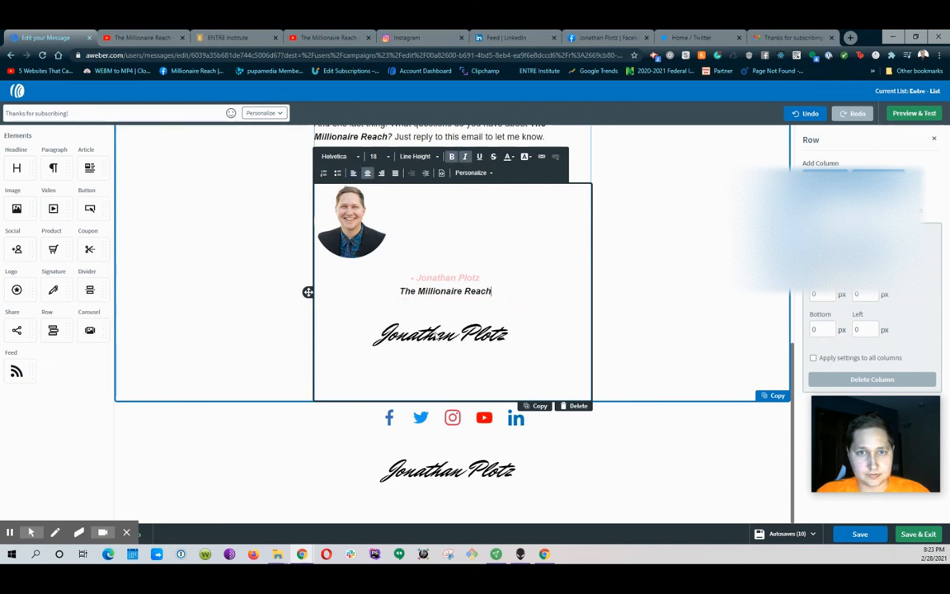
Open the link settings for the embedded signature image, view the protocol options and cancel
{"action": "left_click", "coordinate": [495, 328]}
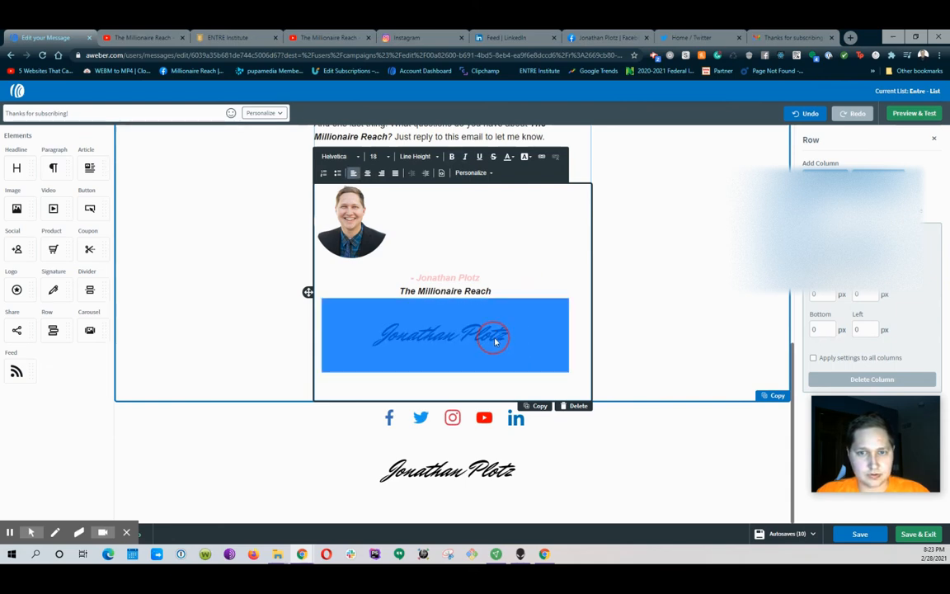
{"action": "left_click", "coordinate": [542, 157]}
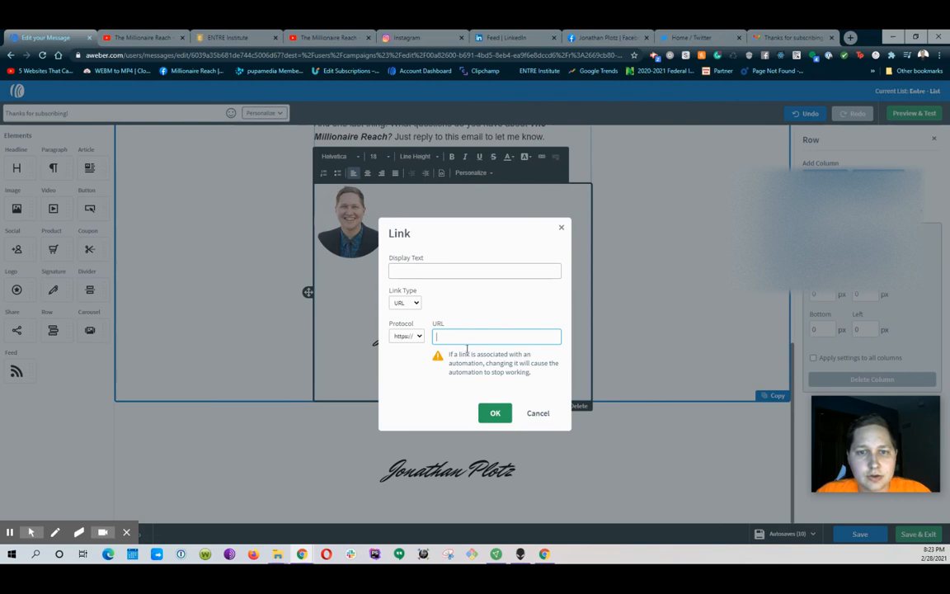
{"action": "left_click", "coordinate": [417, 336]}
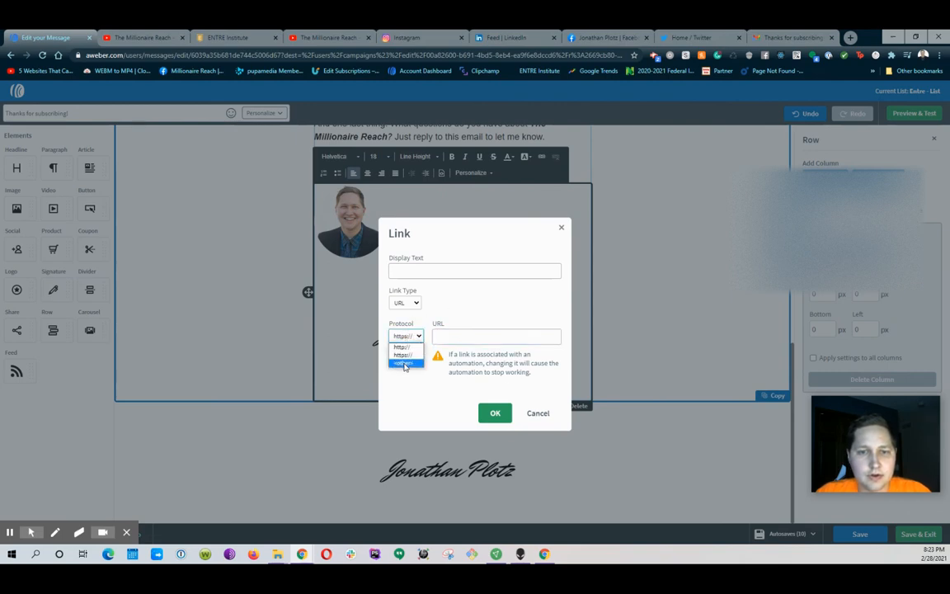
{"action": "left_click", "coordinate": [538, 413]}
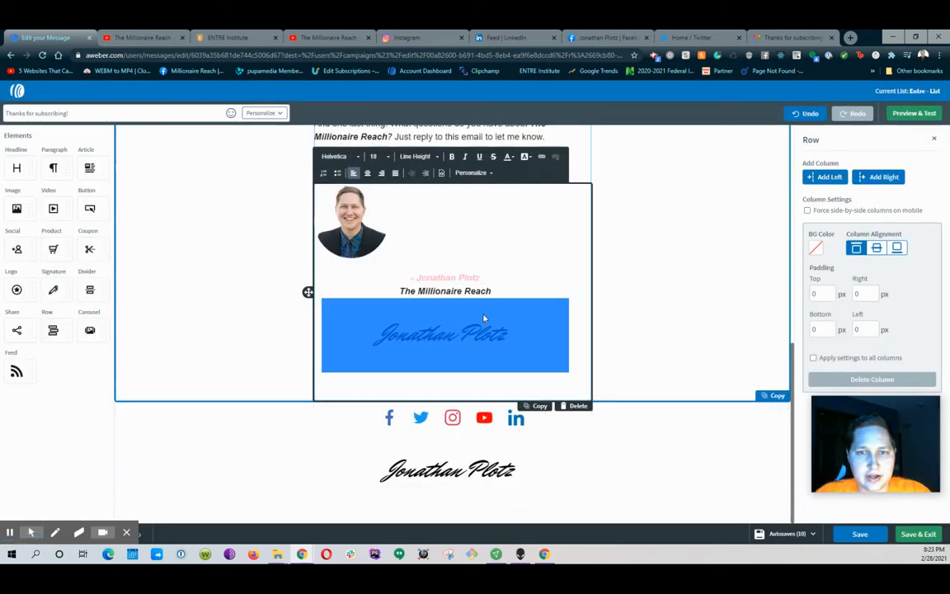
{"action": "left_click", "coordinate": [567, 353]}
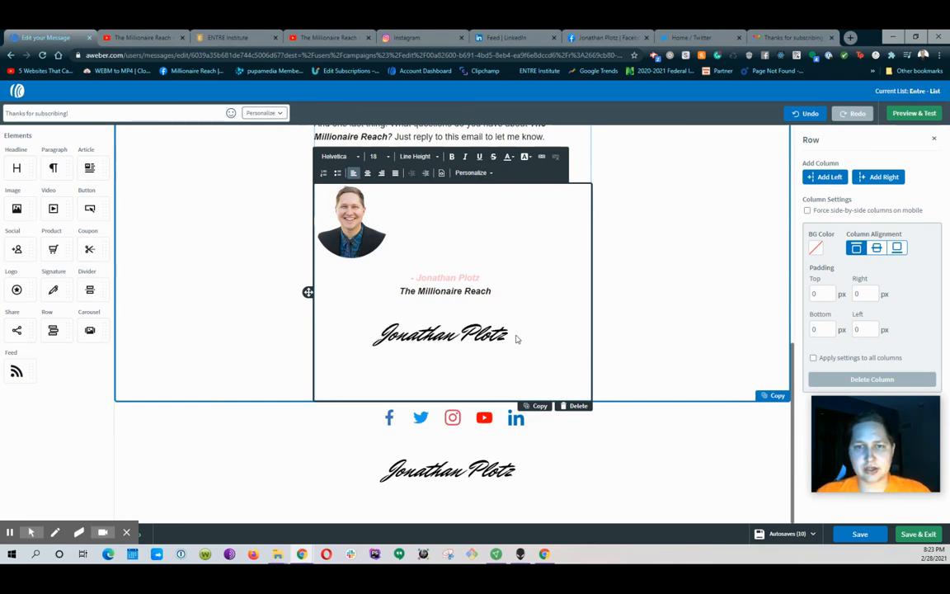
Examine the main body paragraph's HTML source, close it without changes and review the end of the message
{"action": "scroll", "coordinate": [516, 337], "scroll_direction": "up", "scroll_amount": 1}
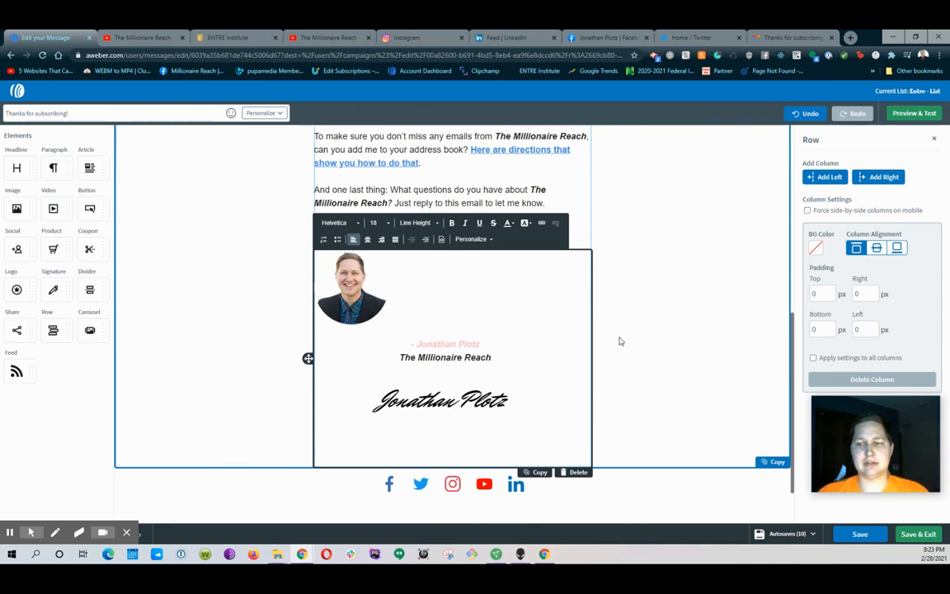
{"action": "scroll", "coordinate": [524, 360], "scroll_direction": "up", "scroll_amount": 1}
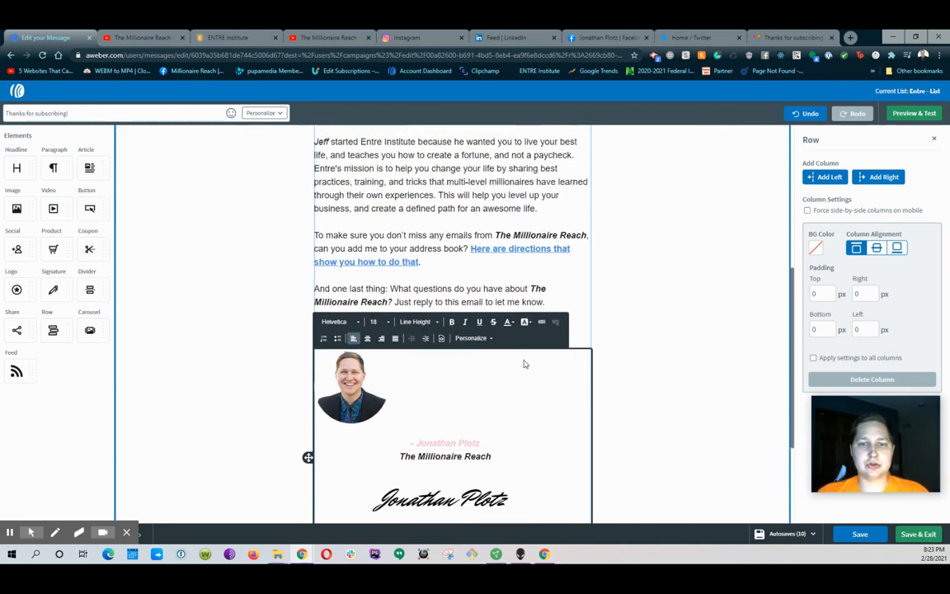
{"action": "scroll", "coordinate": [495, 380], "scroll_direction": "down", "scroll_amount": 2}
{"action": "scroll", "coordinate": [442, 344], "scroll_direction": "up", "scroll_amount": 3}
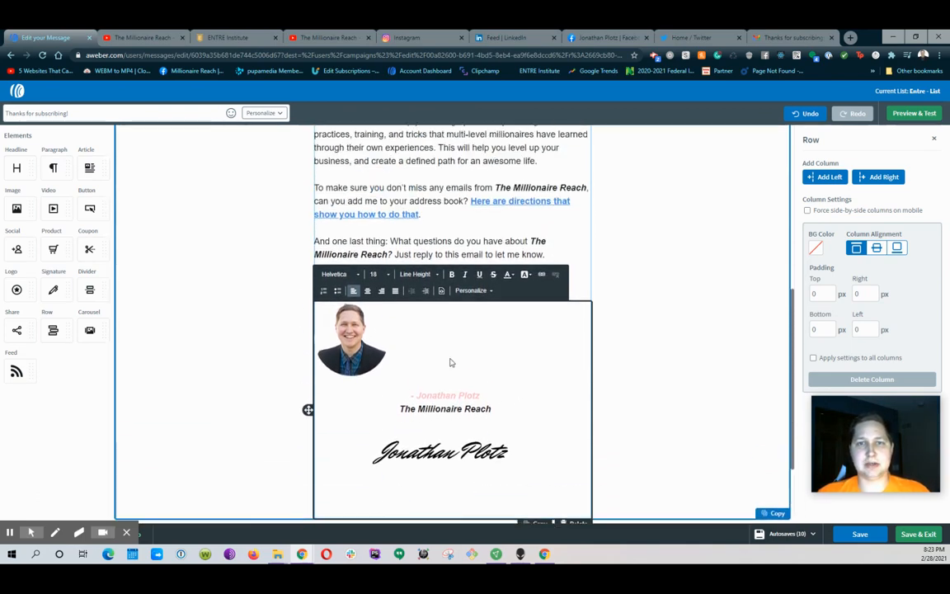
{"action": "left_click", "coordinate": [408, 257]}
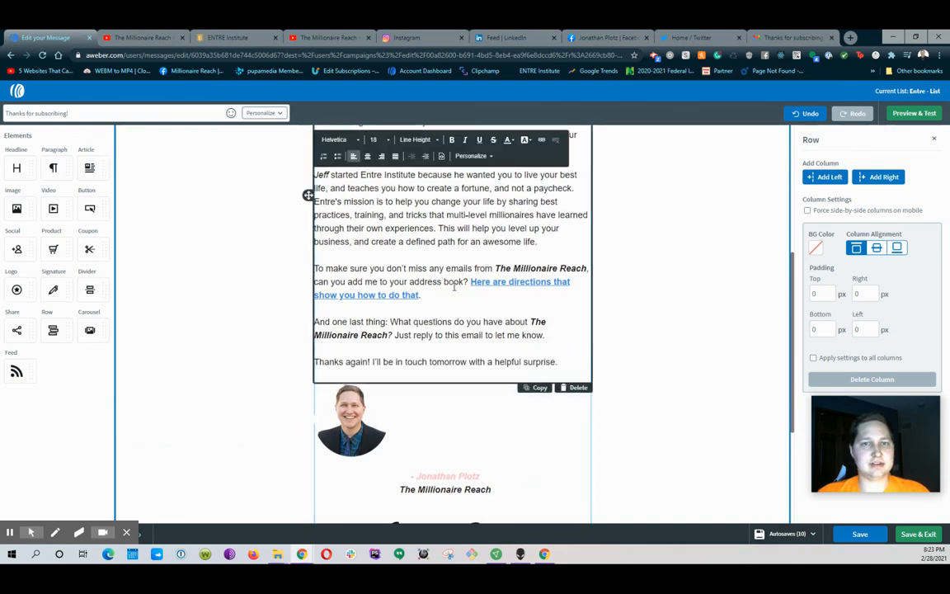
{"action": "left_click", "coordinate": [441, 155]}
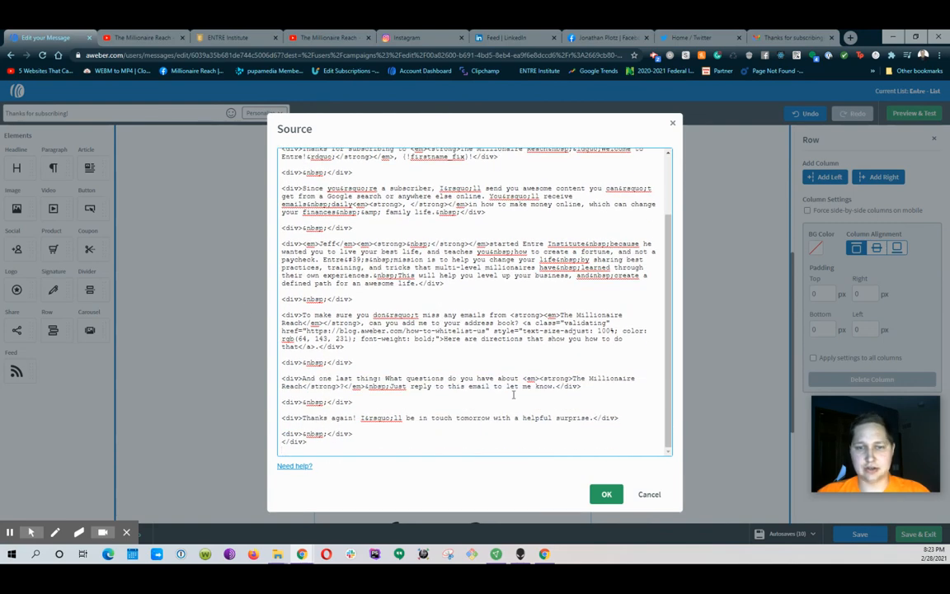
{"action": "left_click", "coordinate": [649, 494]}
{"action": "scroll", "coordinate": [539, 343], "scroll_direction": "down", "scroll_amount": 5}
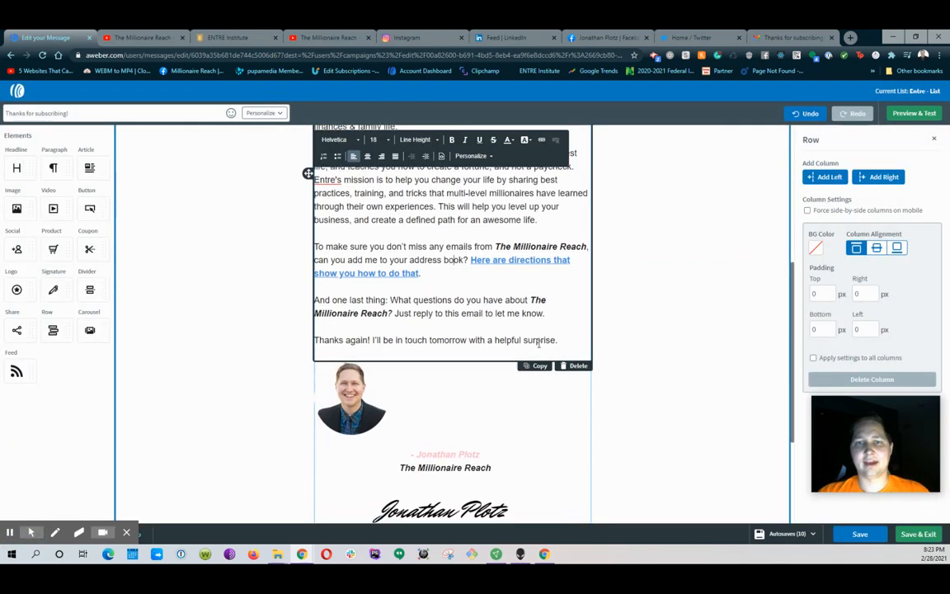
{"action": "scroll", "coordinate": [539, 343], "scroll_direction": "down", "scroll_amount": 3}
{"action": "scroll", "coordinate": [539, 345], "scroll_direction": "up", "scroll_amount": 1}
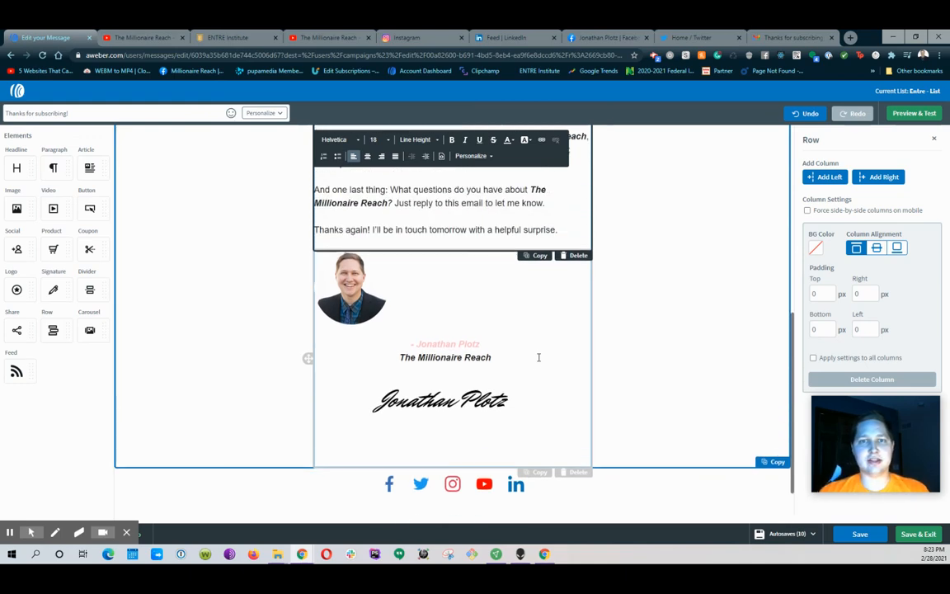